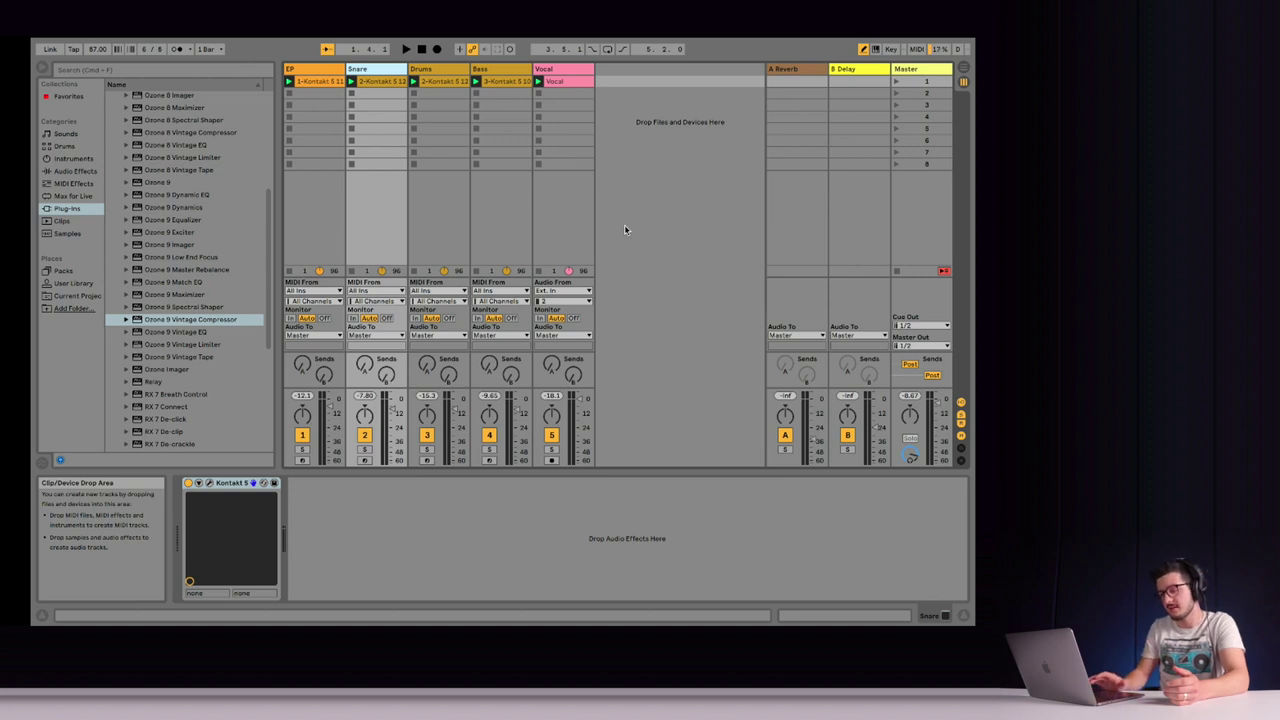
Play and stop the mix, then load Ozone 9 Vintage Compressor onto the Snare track
{"action": "key", "text": "space"}
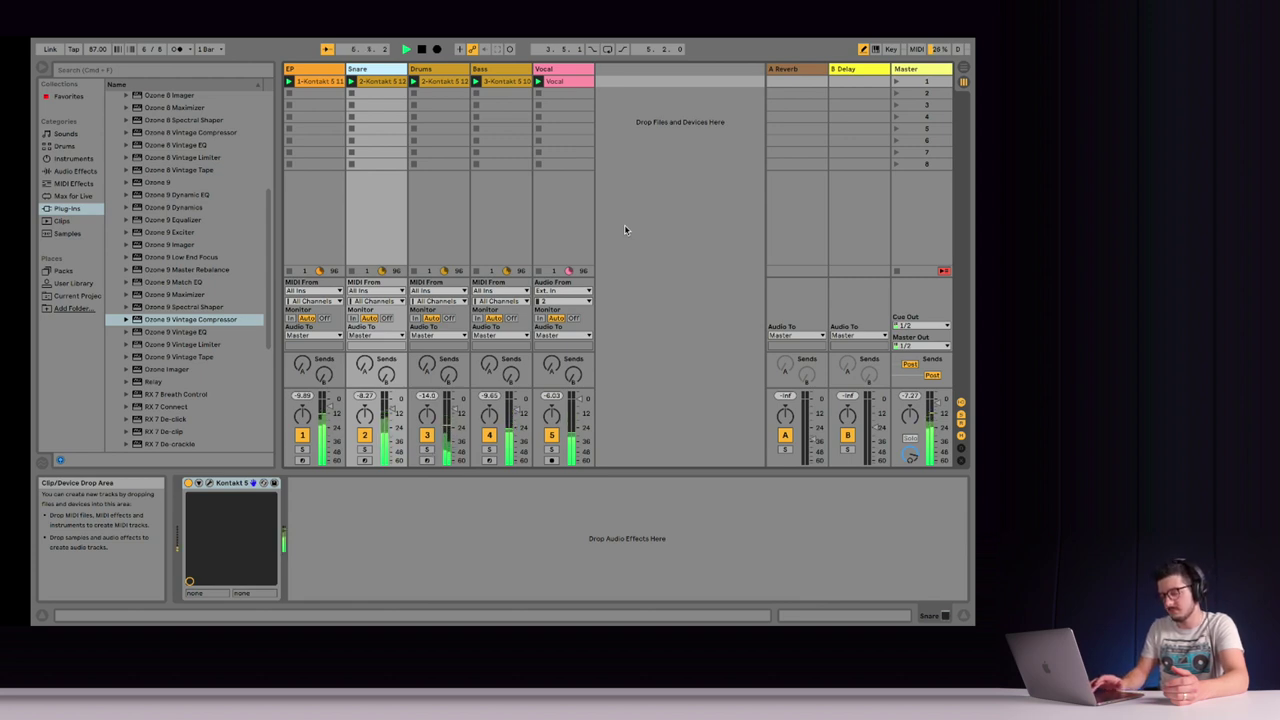
{"action": "key", "text": "space"}
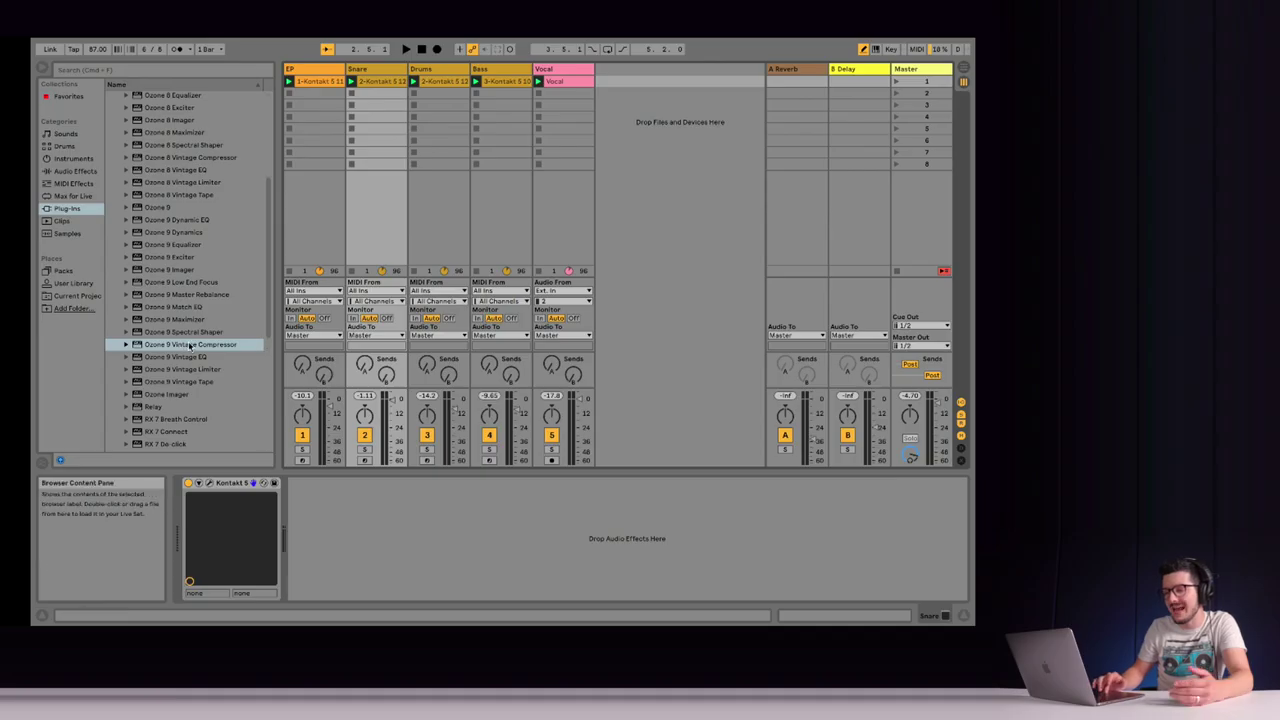
{"action": "left_click_drag", "start_coordinate": [219, 362], "coordinate": [366, 534]}
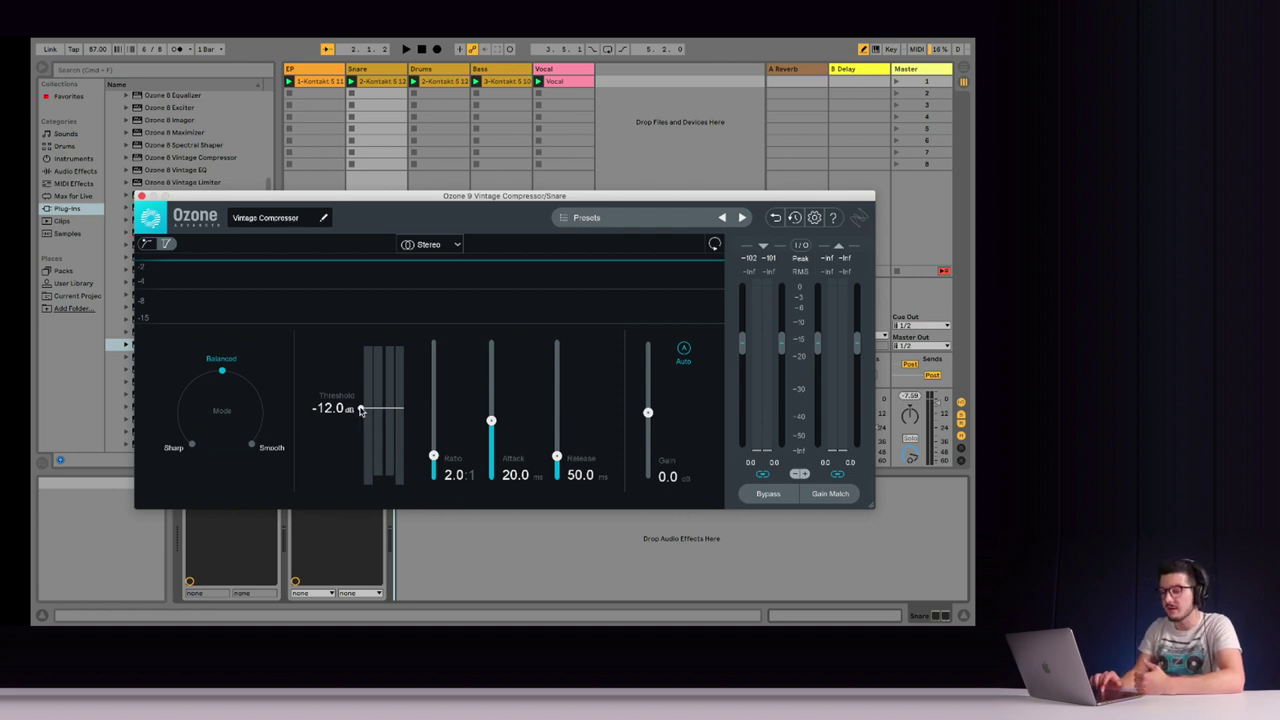
Lower the threshold to -40.3 dB, raise the ratio to 5.0:1, then bypass to compare
{"action": "left_click_drag", "start_coordinate": [361, 410], "coordinate": [360, 460]}
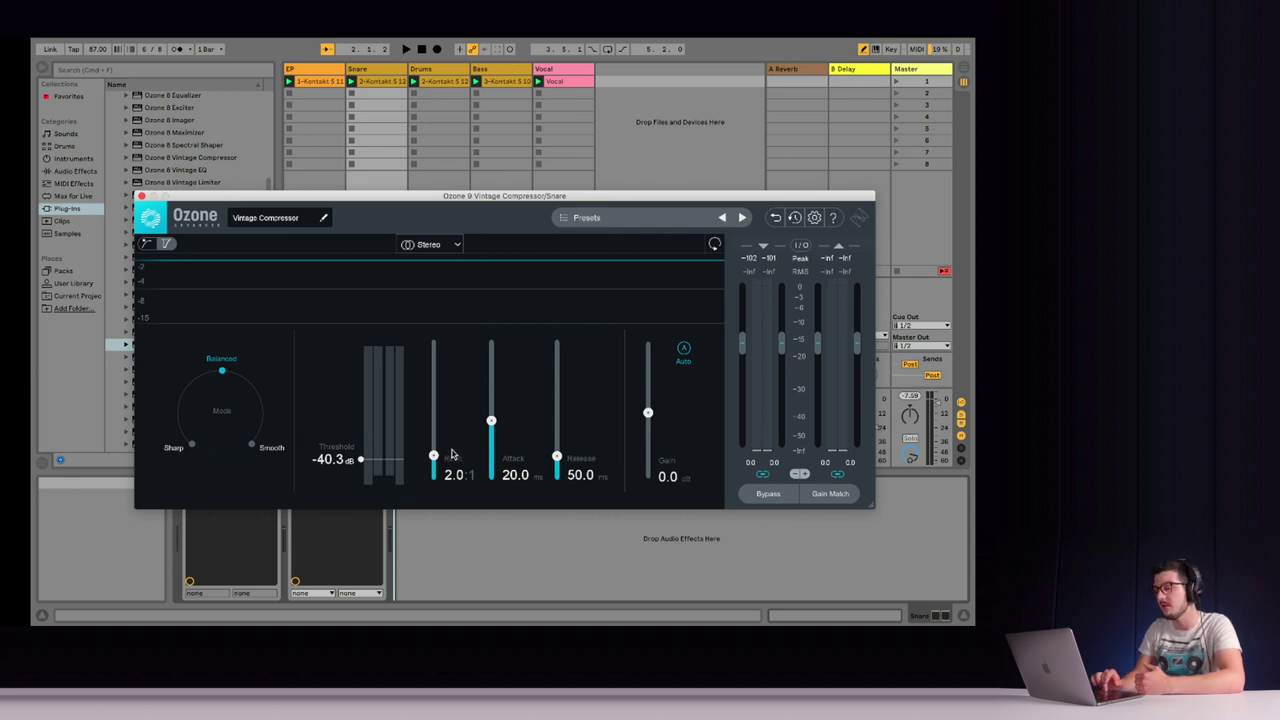
{"action": "left_click_drag", "start_coordinate": [435, 458], "coordinate": [437, 426]}
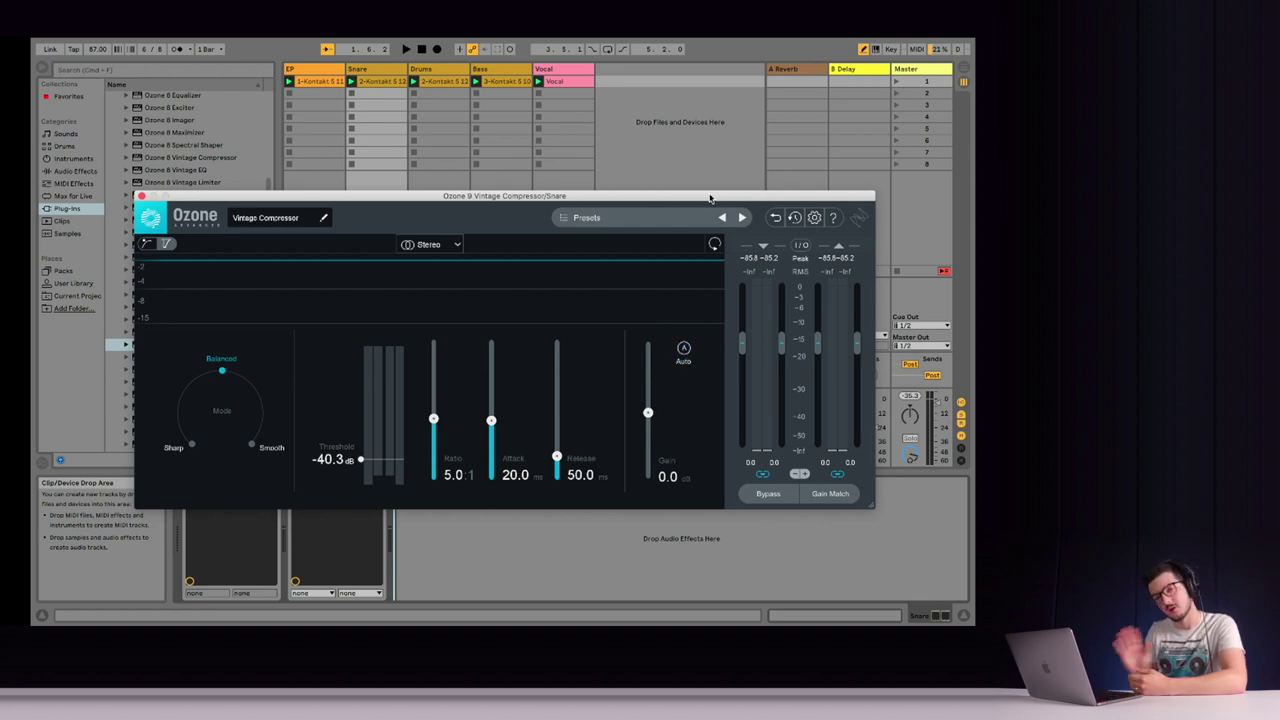
{"action": "left_click", "coordinate": [757, 494]}
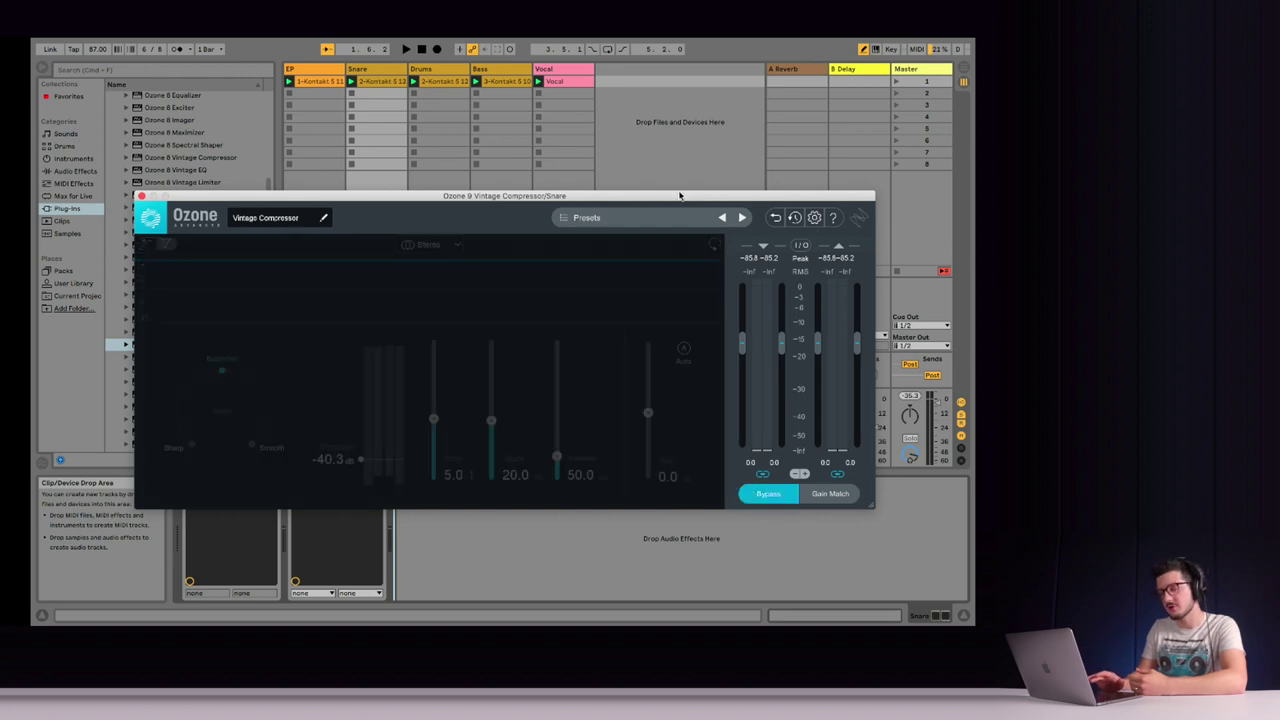
{"action": "key", "text": "space"}
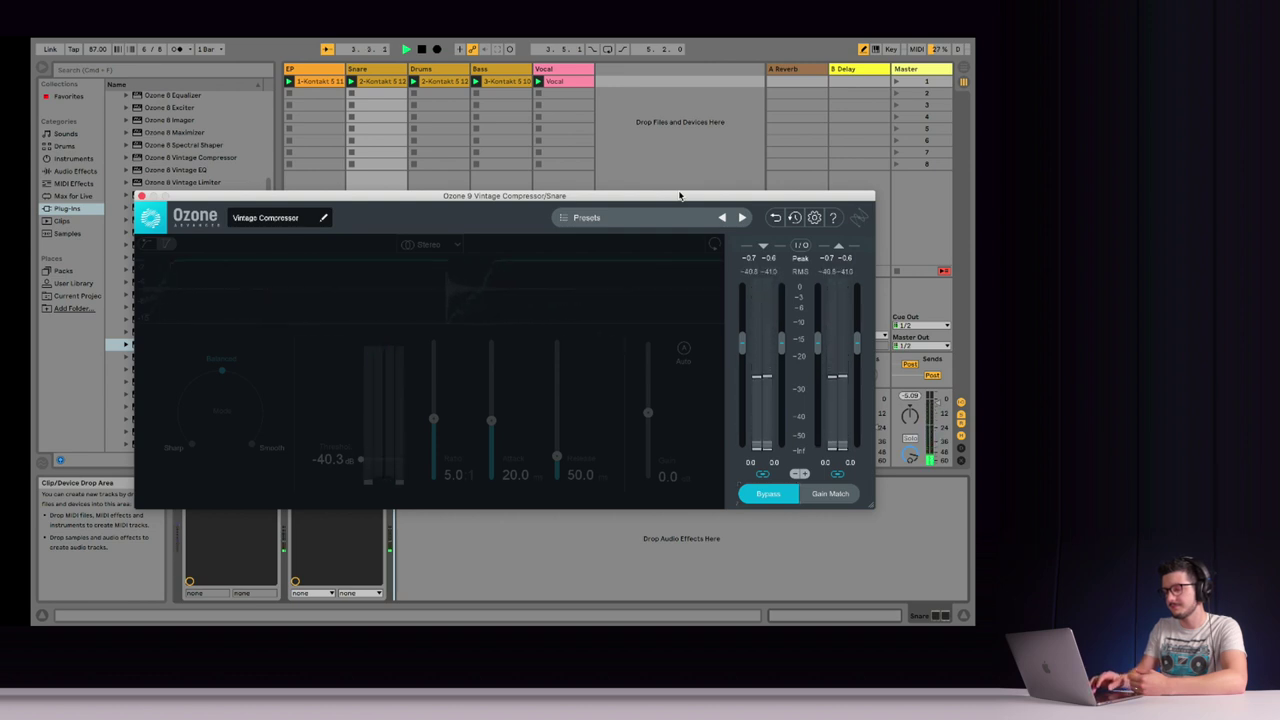
{"action": "key", "text": "space"}
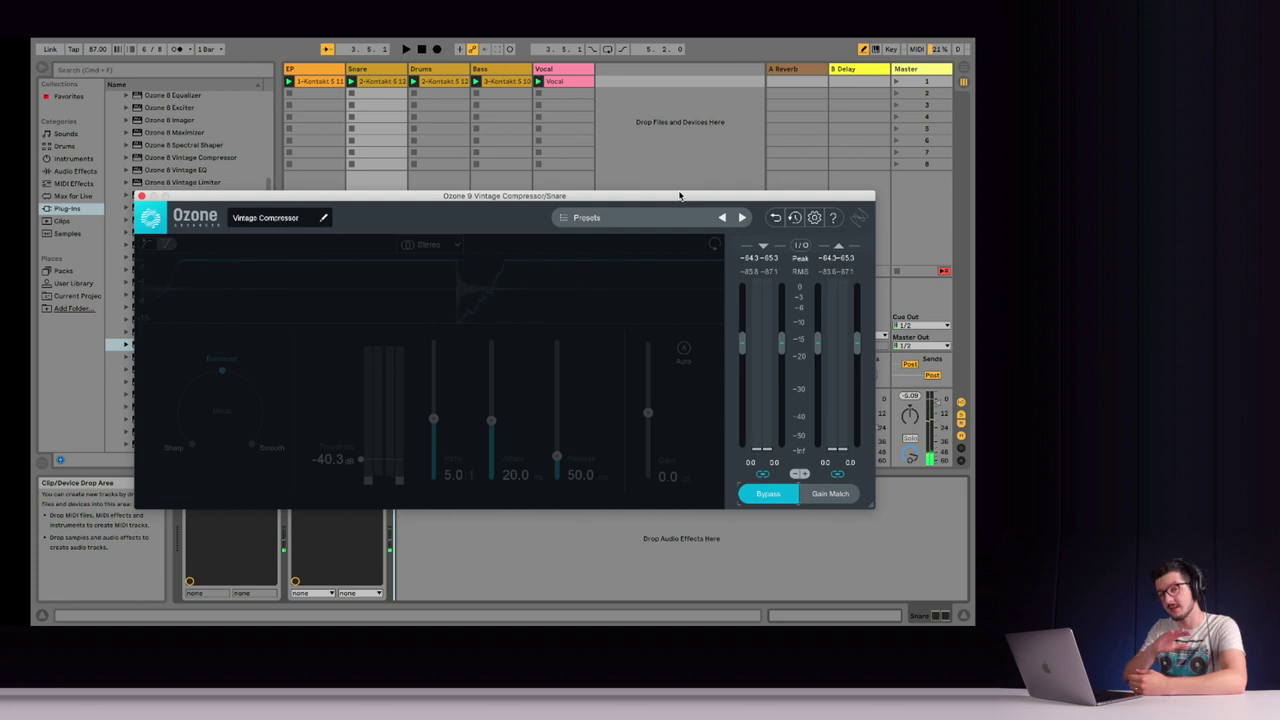
{"action": "left_click", "coordinate": [769, 494]}
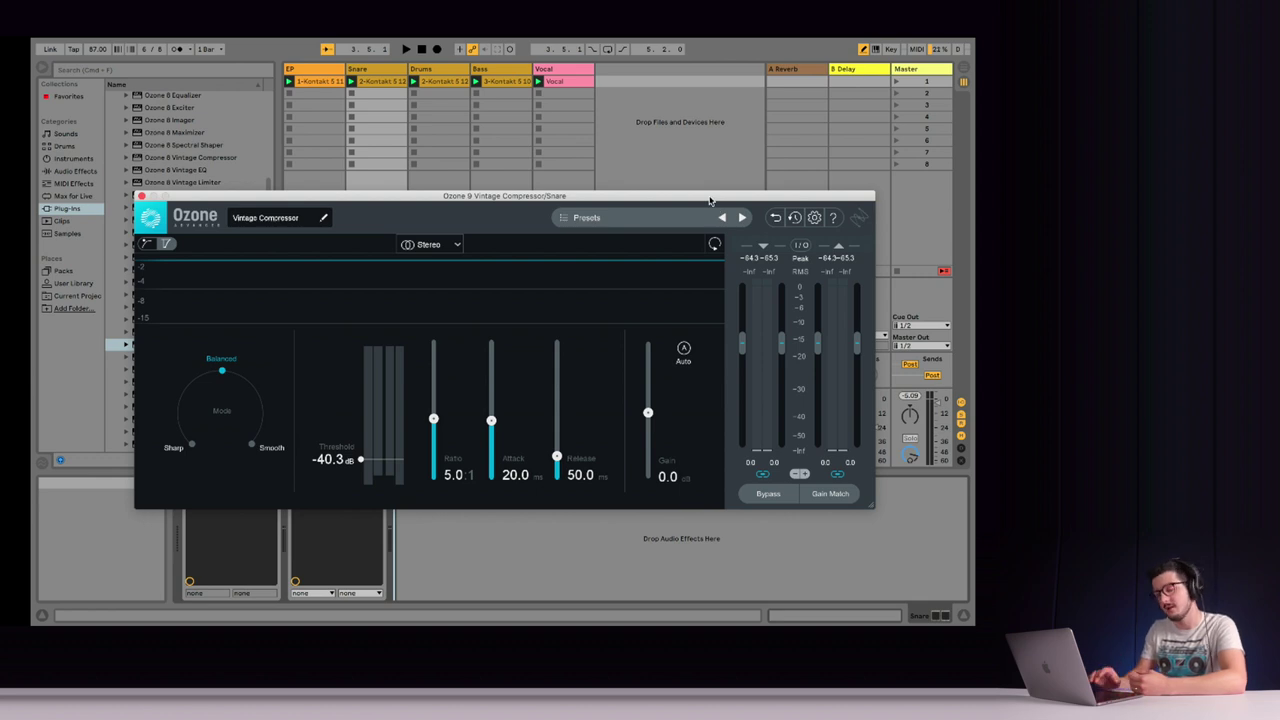
{"action": "key", "text": "space"}
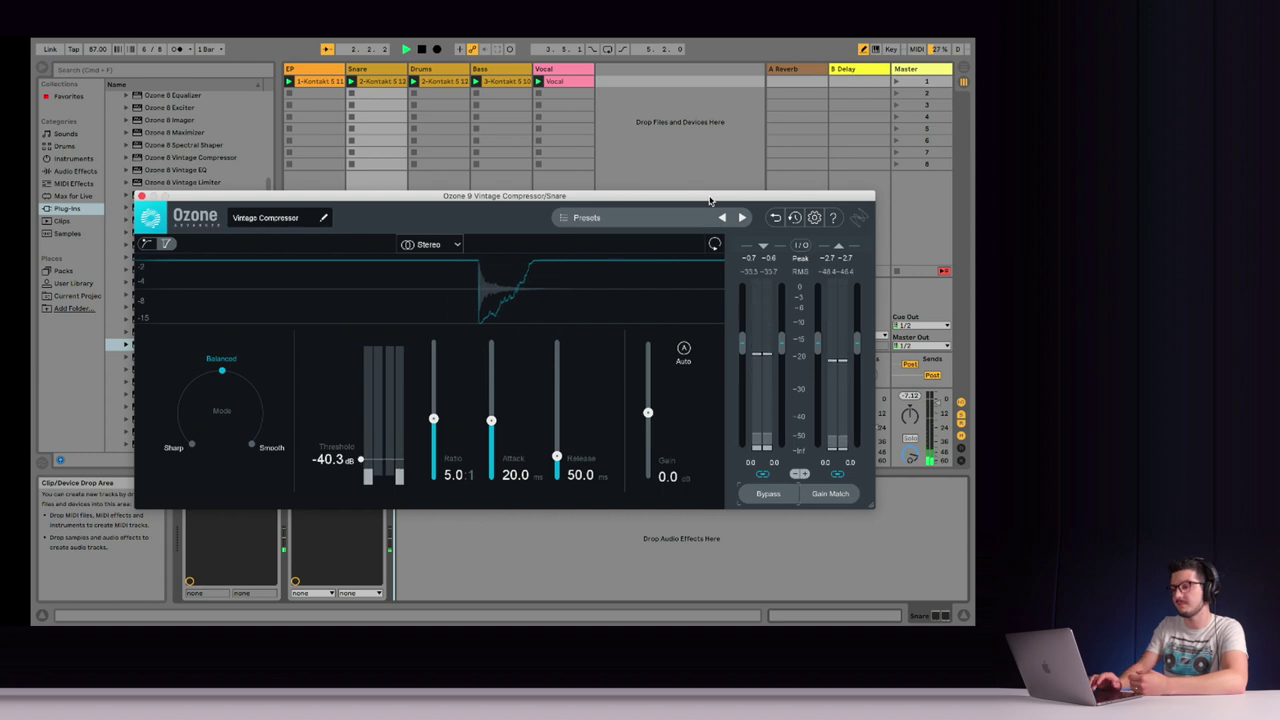
{"action": "key", "text": "space"}
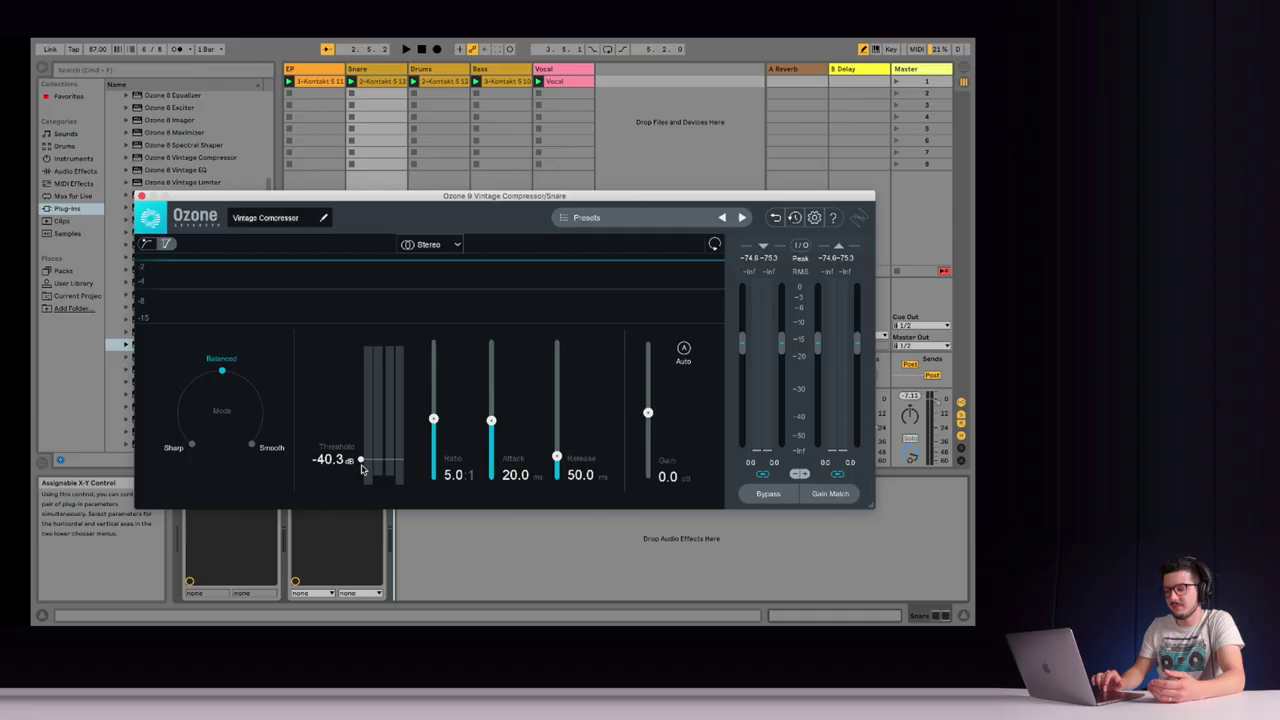
{"action": "left_click_drag", "start_coordinate": [360, 460], "coordinate": [365, 407]}
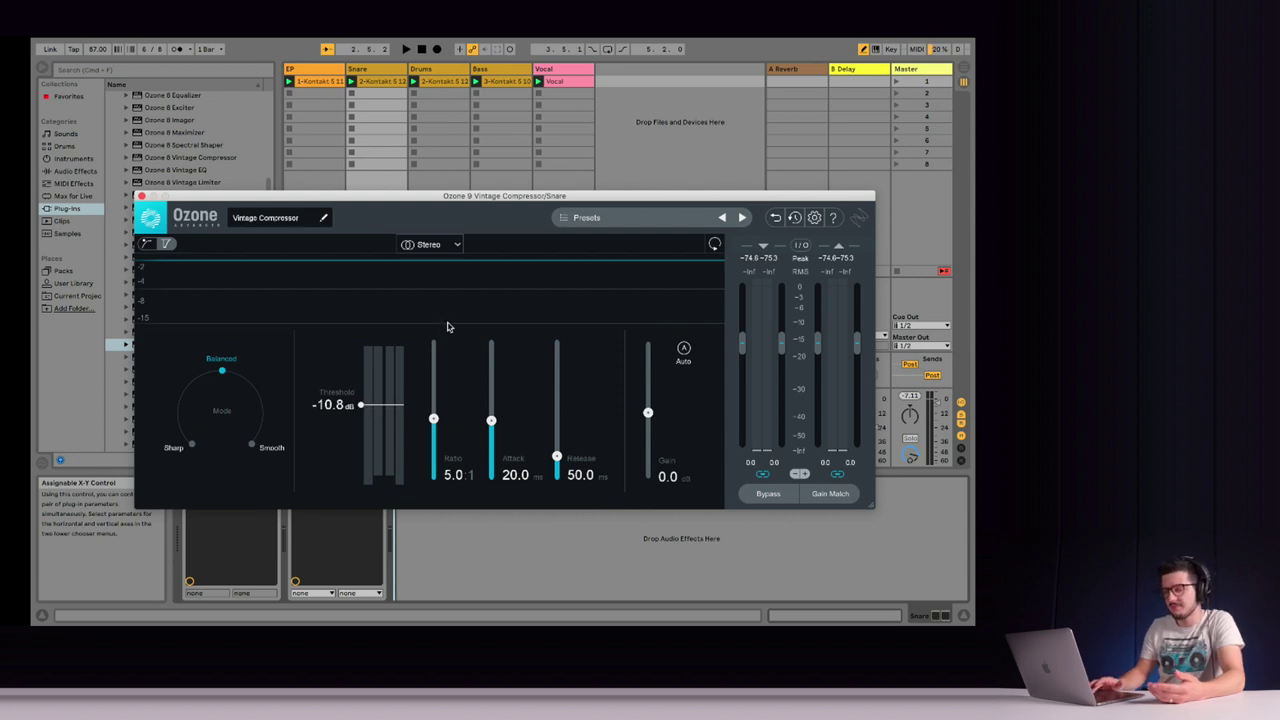
Audition the higher threshold, then lower it to -24.8 dB and listen again
{"action": "key", "text": "space"}
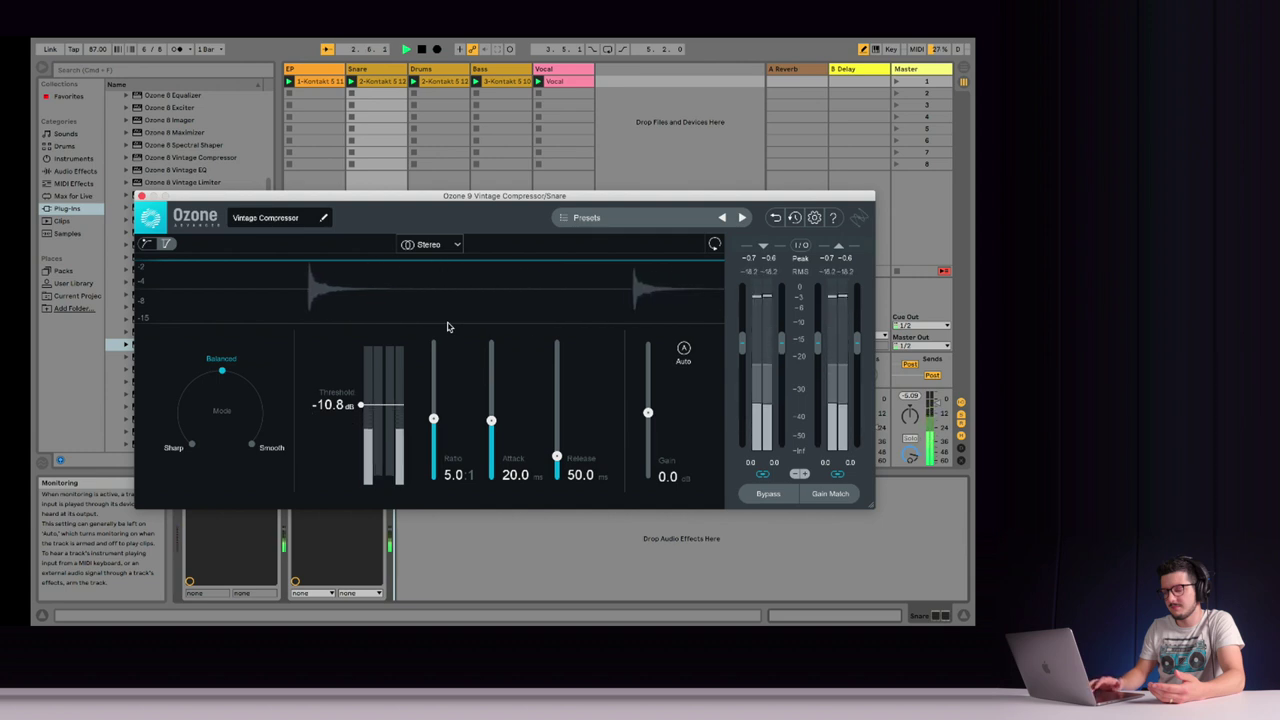
{"action": "key", "text": "space"}
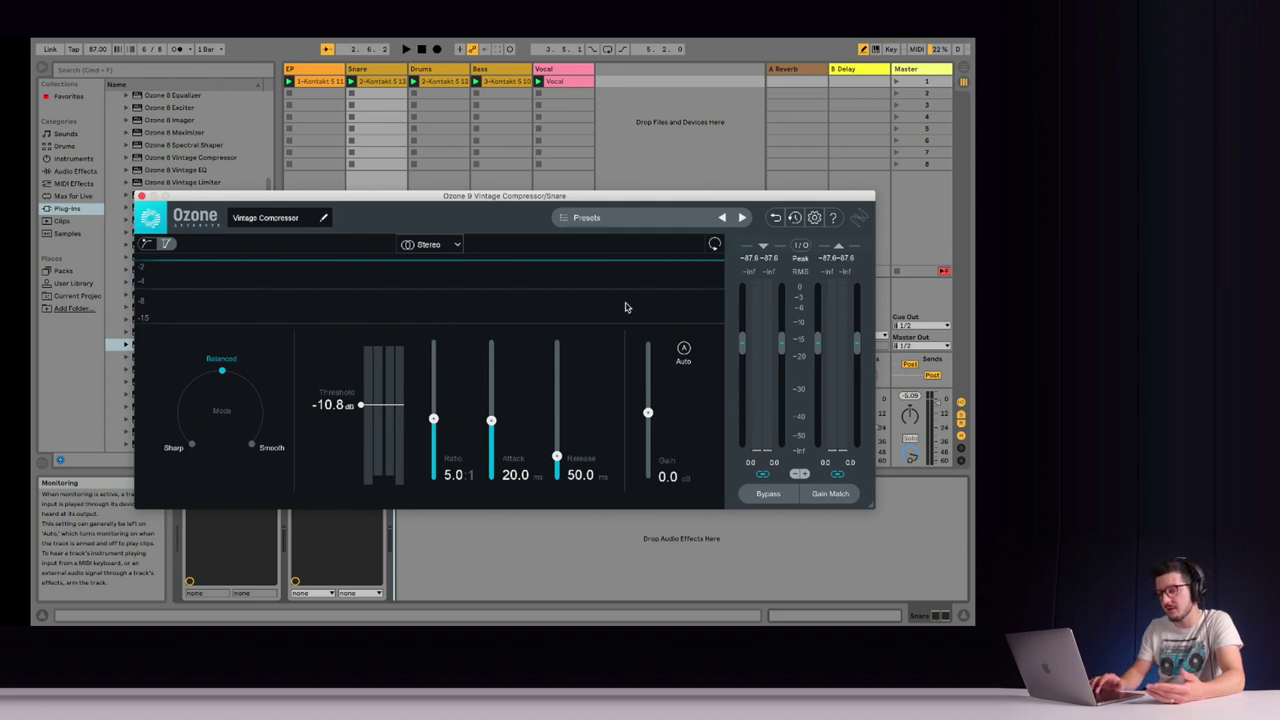
{"action": "key", "text": "space"}
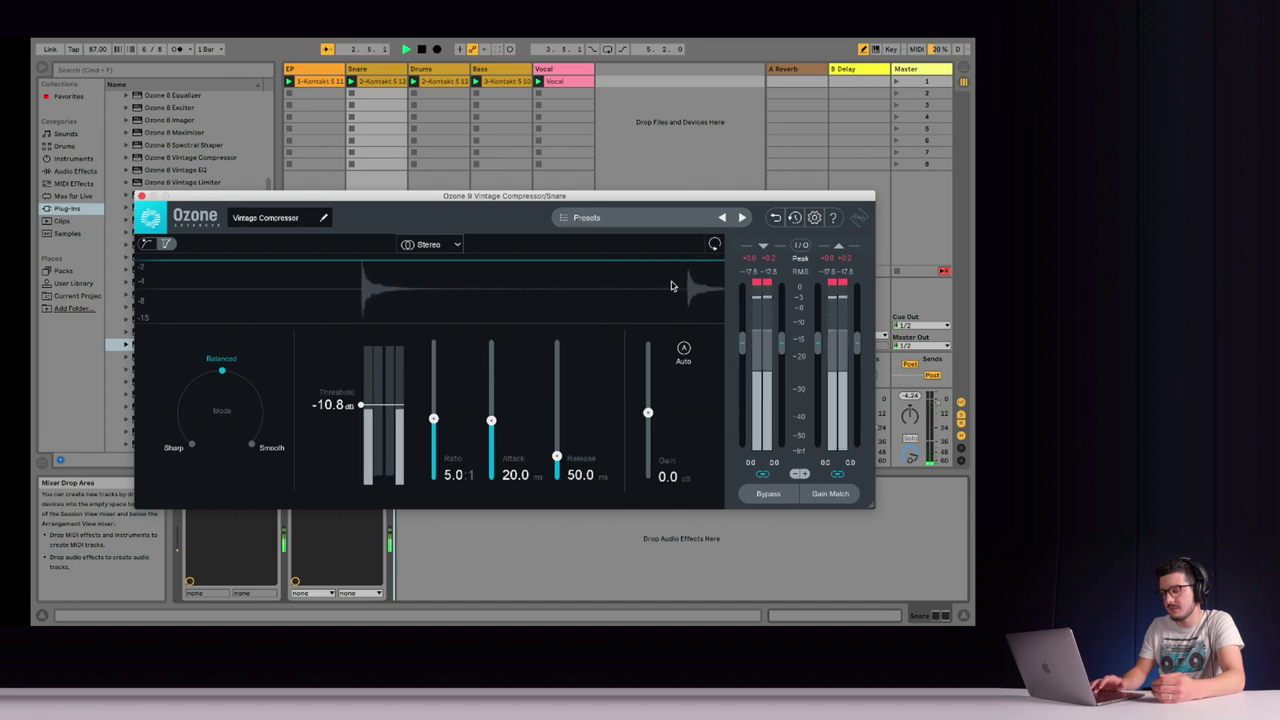
{"action": "key", "text": "space"}
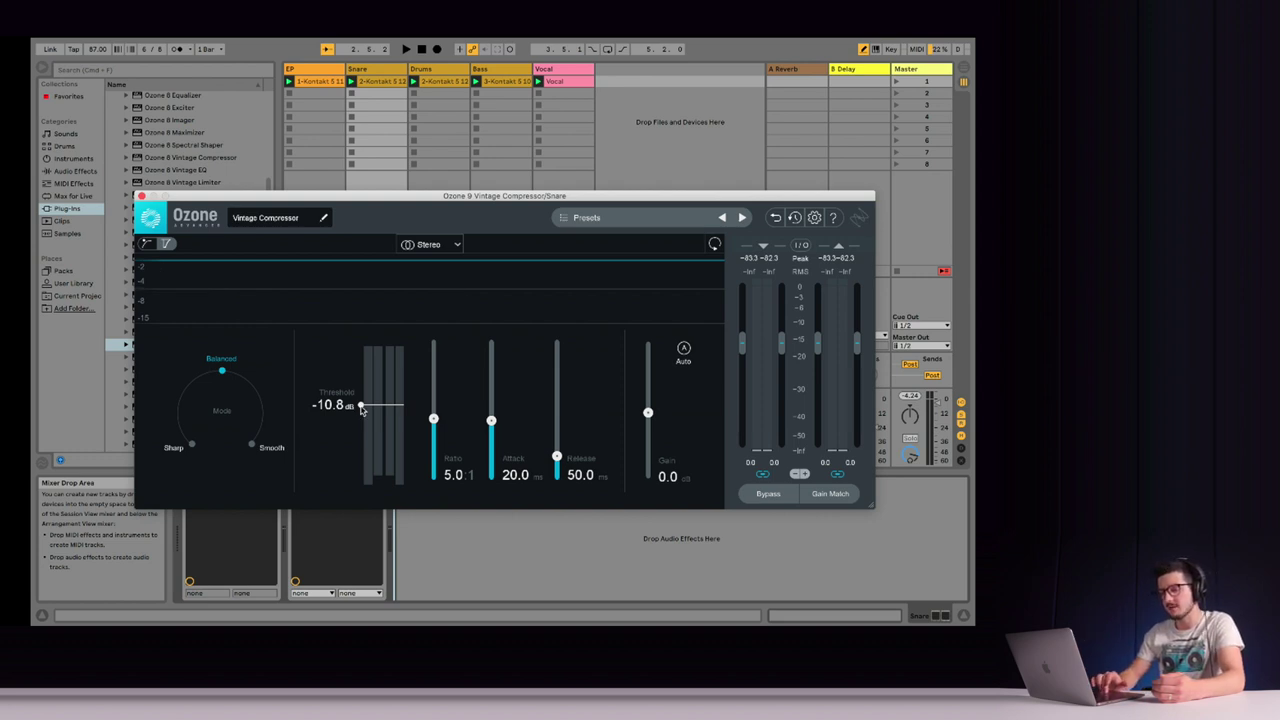
{"action": "left_click_drag", "start_coordinate": [361, 406], "coordinate": [362, 440]}
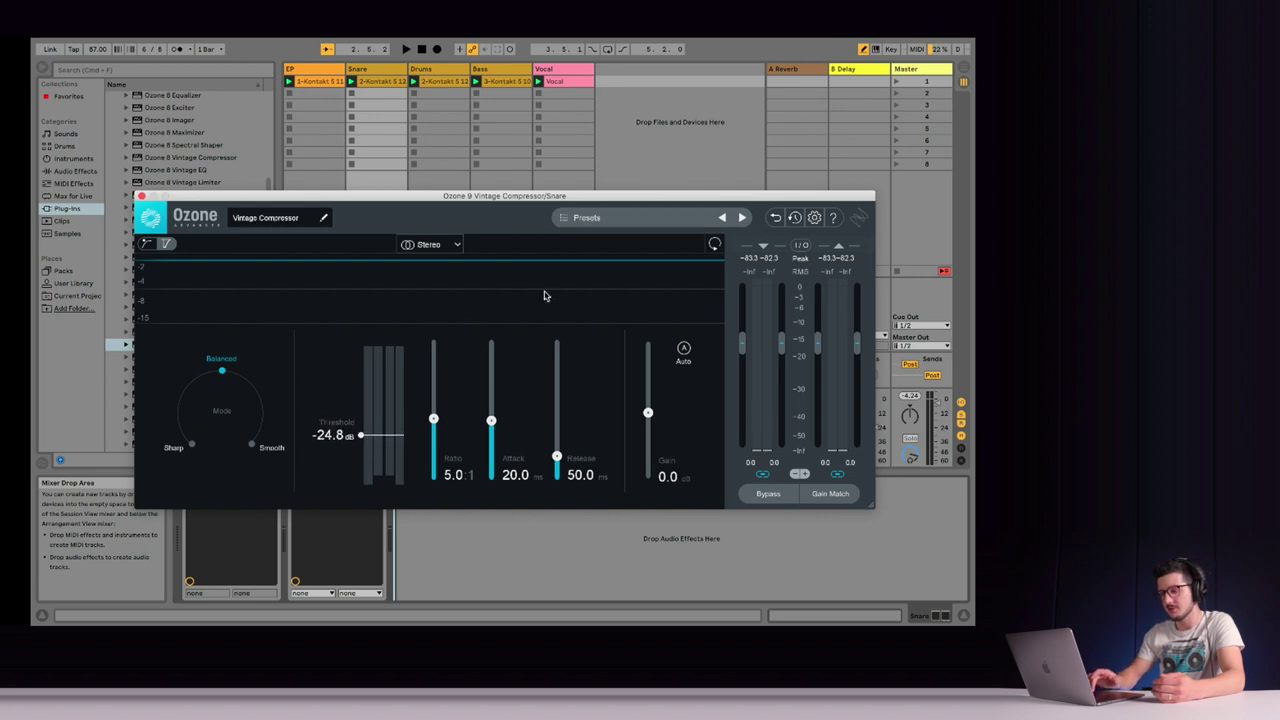
{"action": "key", "text": "space"}
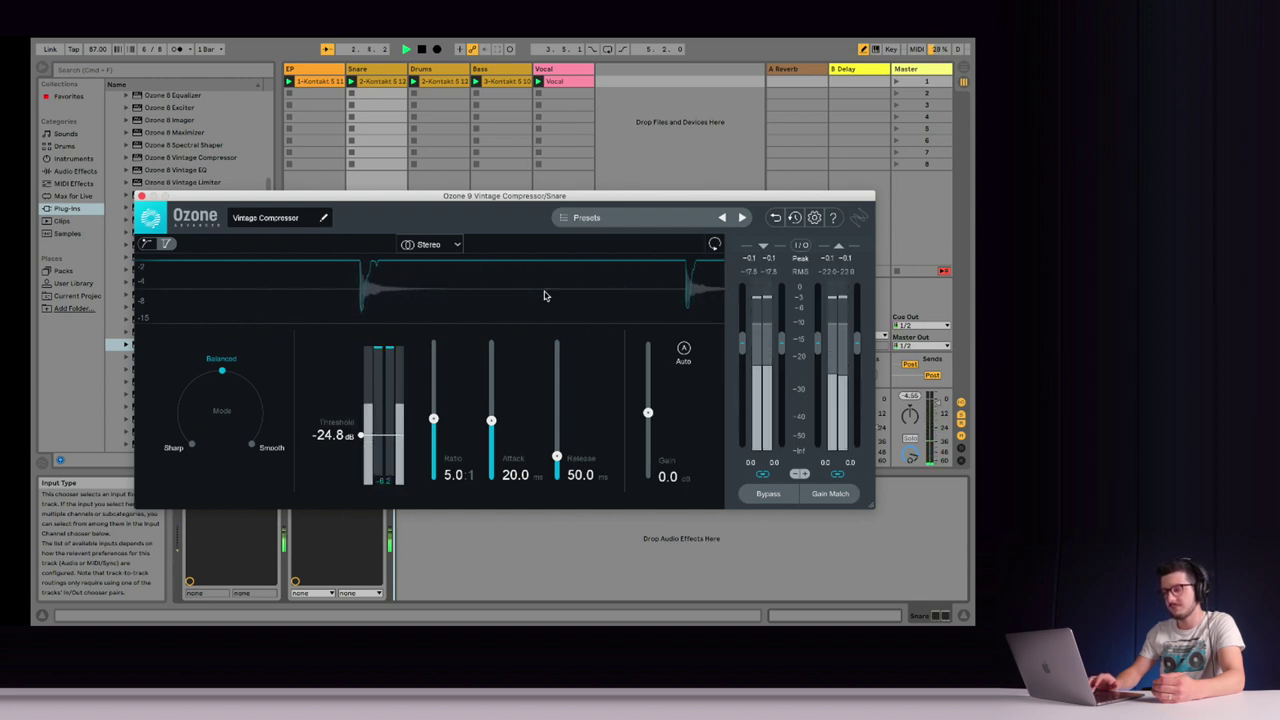
{"action": "key", "text": "space"}
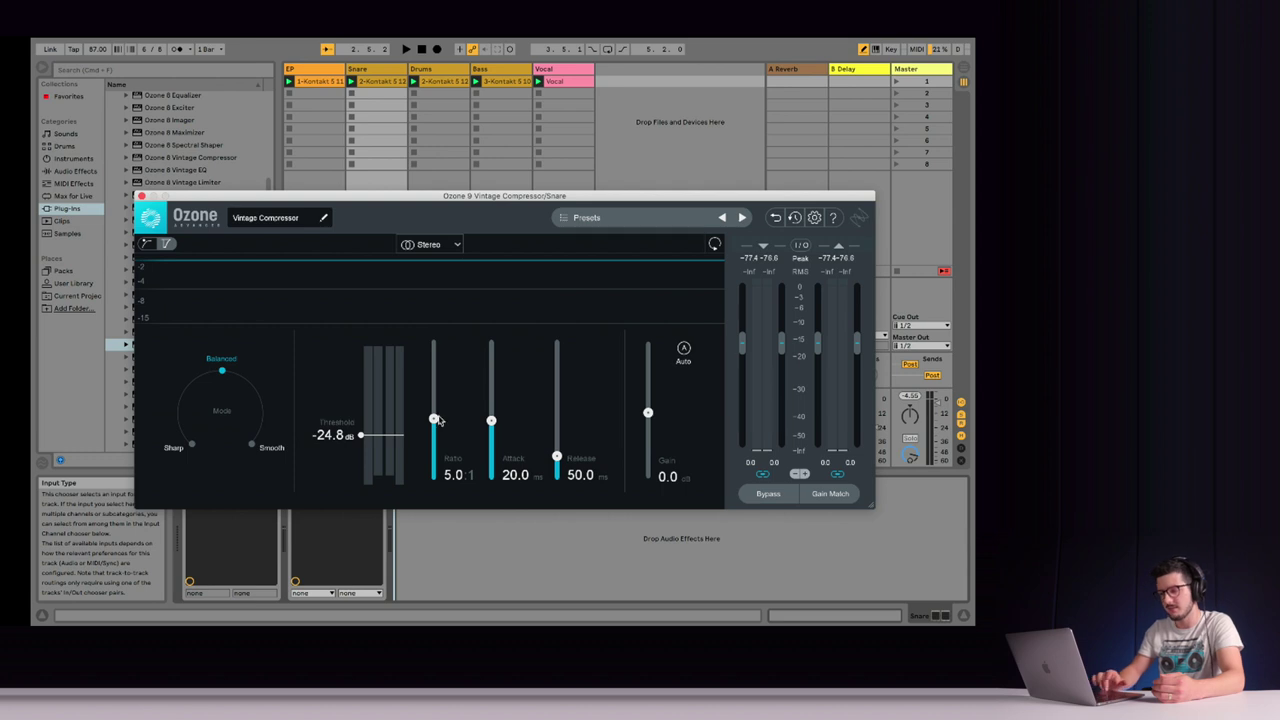
Audition the snare with the ratio lowered toward 2.0:1, then raised to 6.0:1
{"action": "left_click_drag", "start_coordinate": [433, 420], "coordinate": [434, 460]}
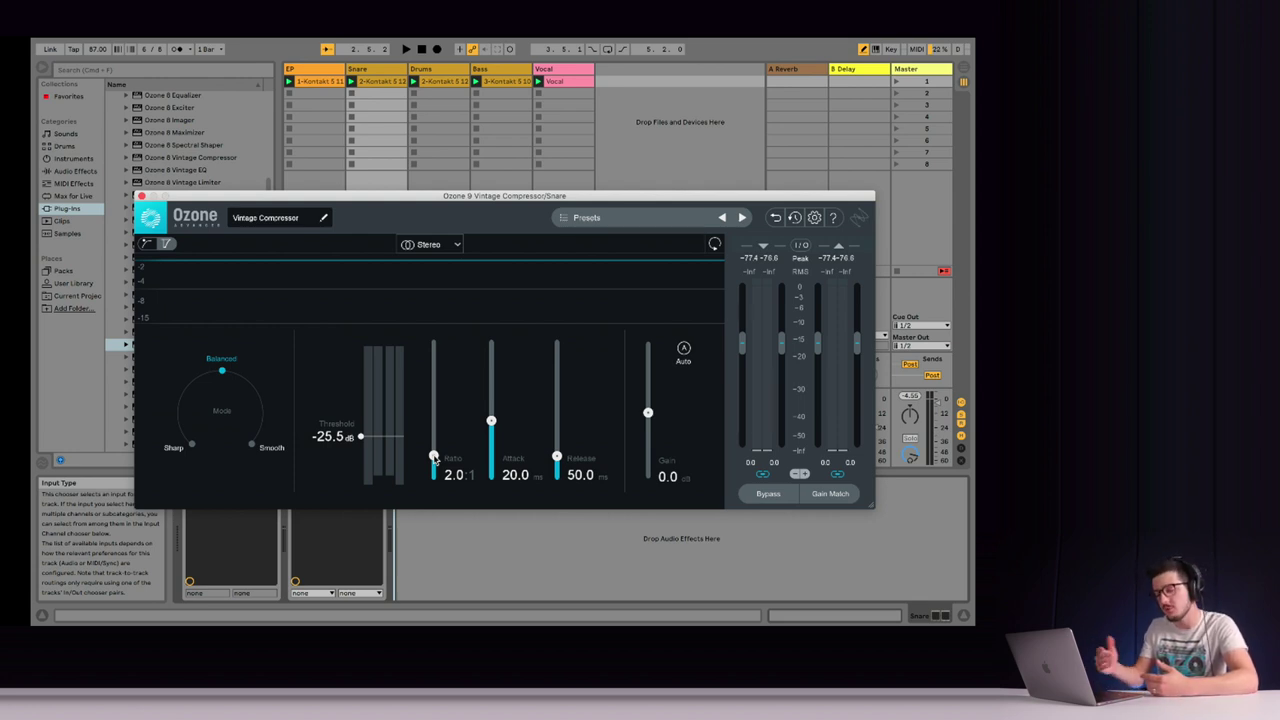
{"action": "key", "text": "space"}
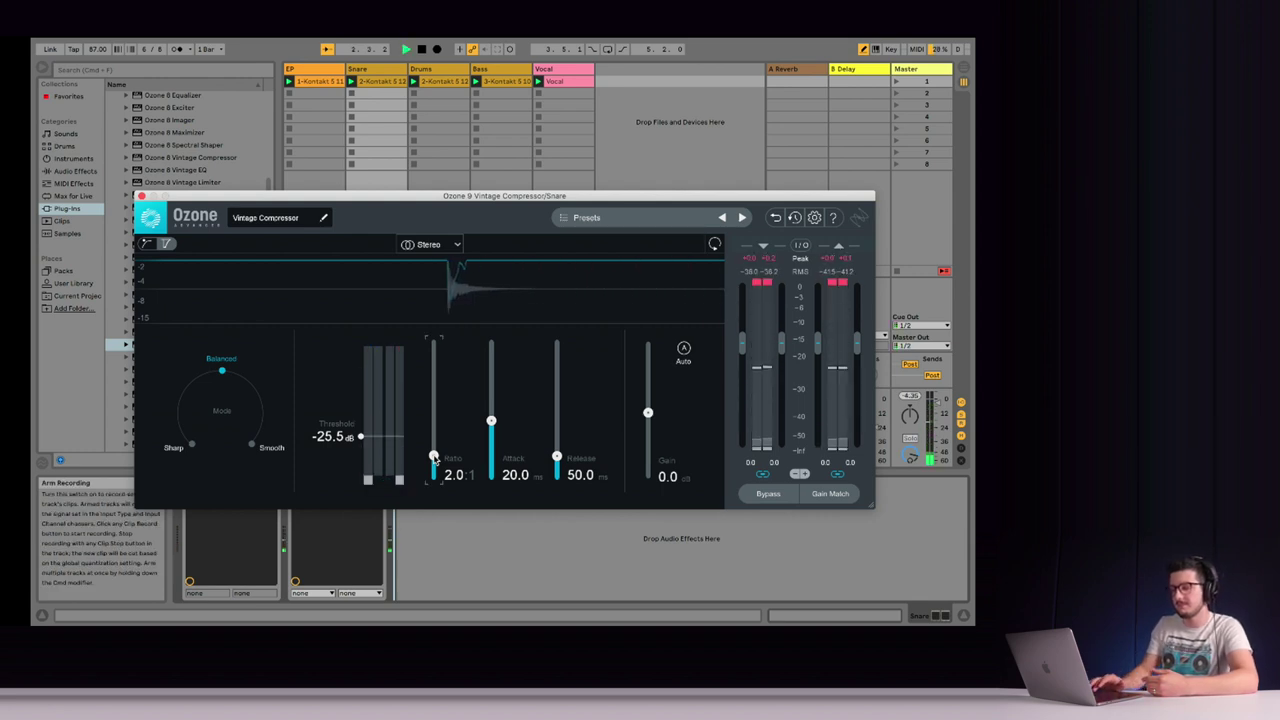
{"action": "key", "text": "space"}
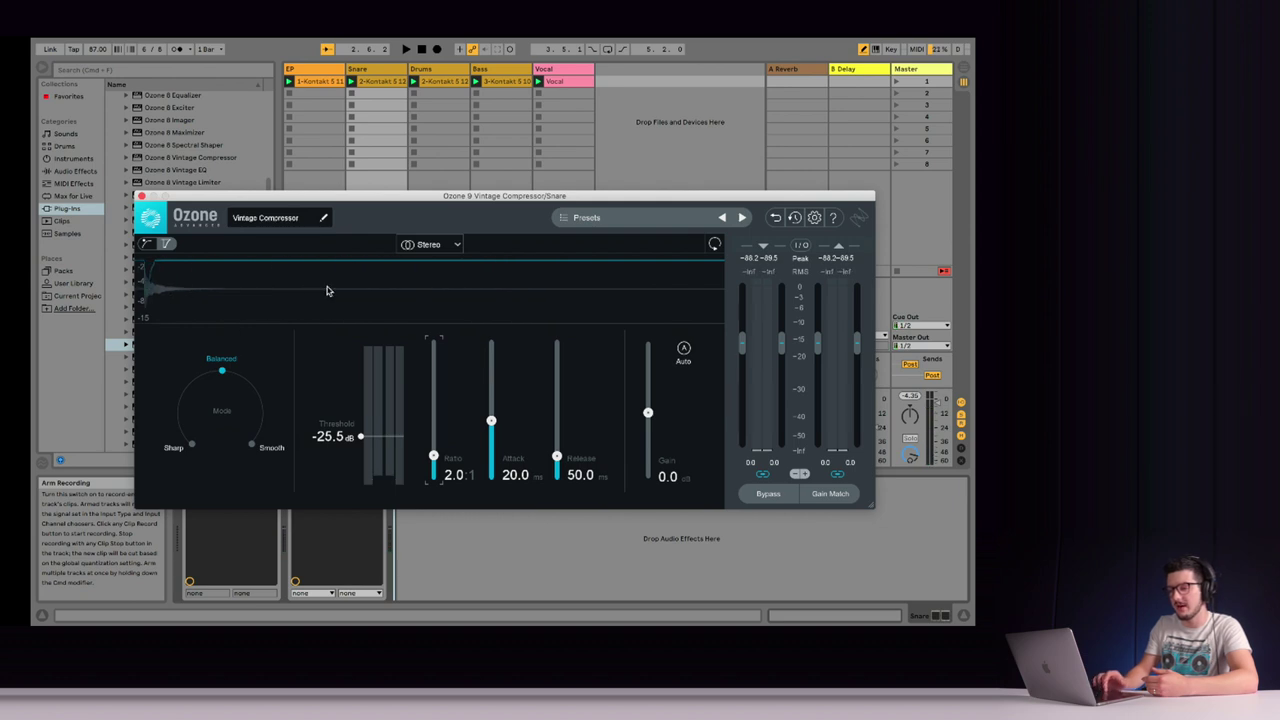
{"action": "left_click_drag", "start_coordinate": [433, 456], "coordinate": [435, 451]}
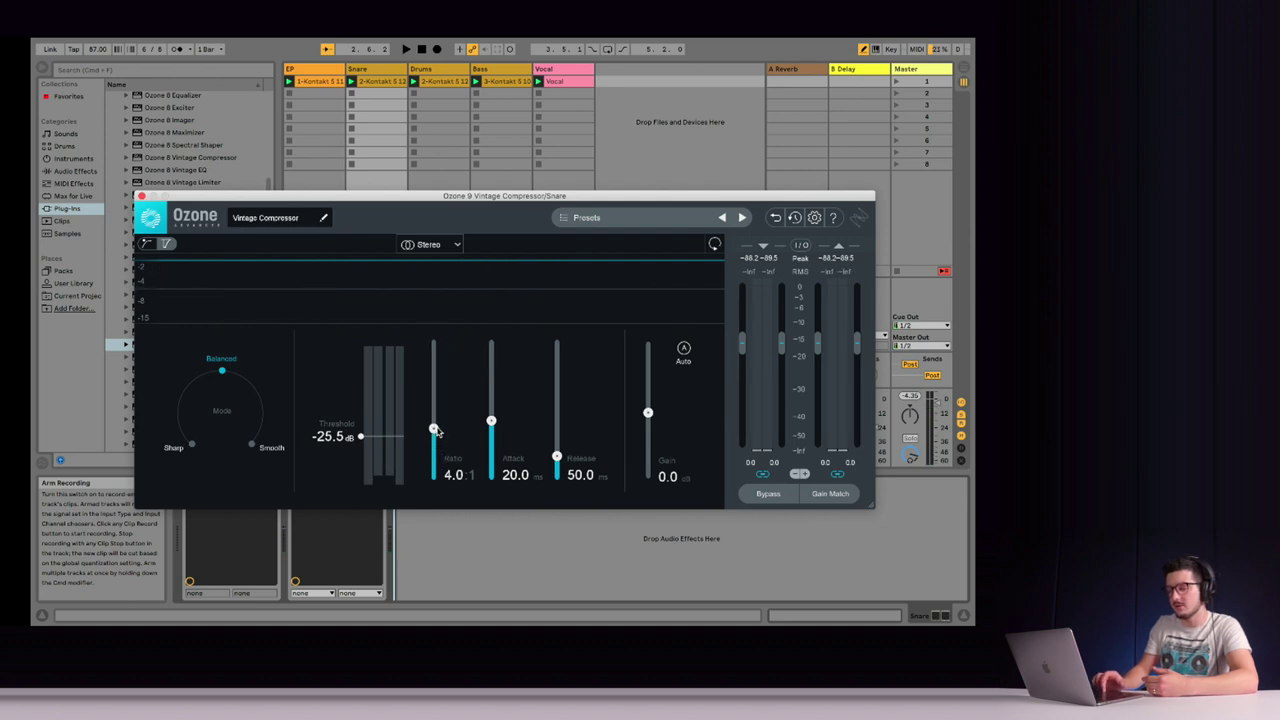
{"action": "left_click_drag", "start_coordinate": [436, 431], "coordinate": [436, 414]}
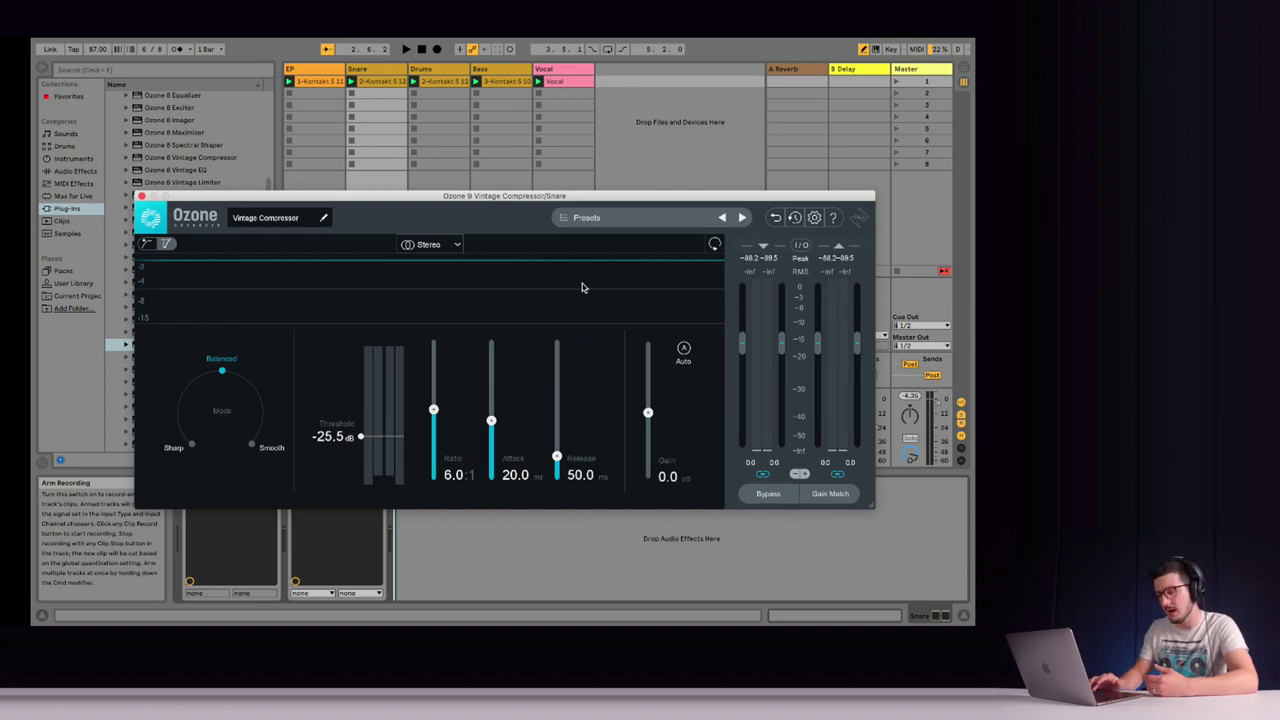
{"action": "key", "text": "space"}
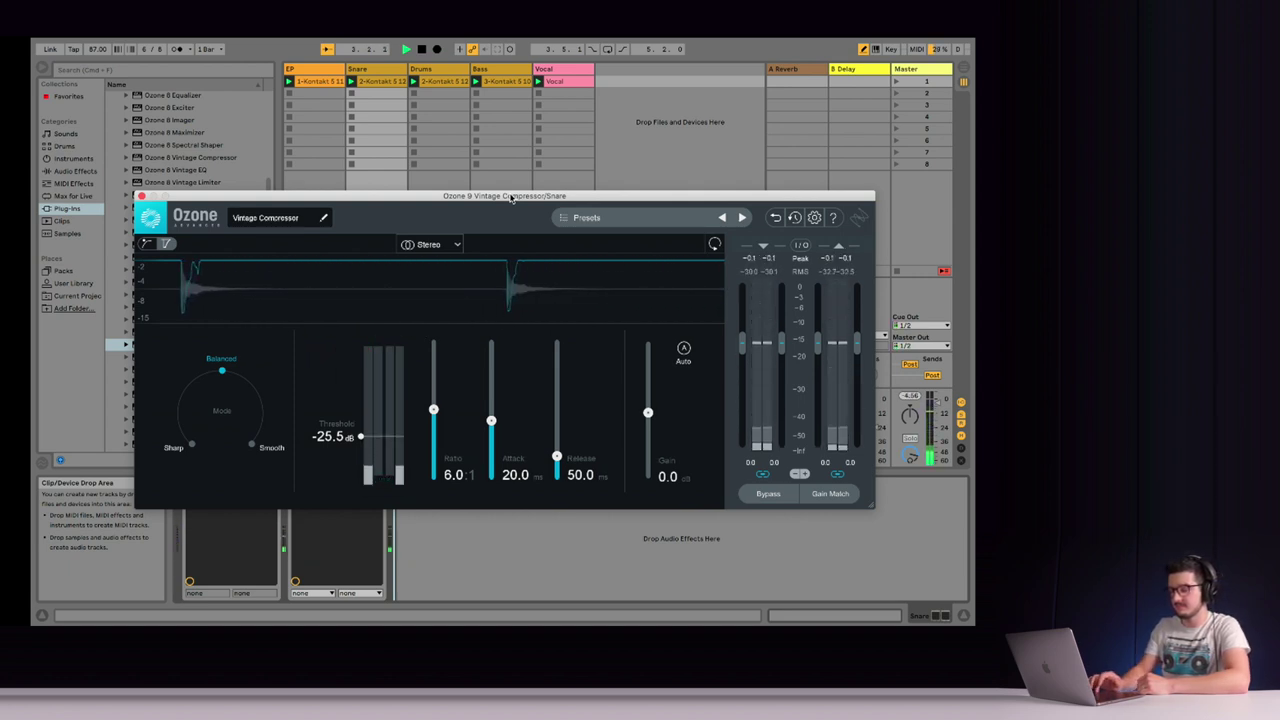
{"action": "key", "text": "space"}
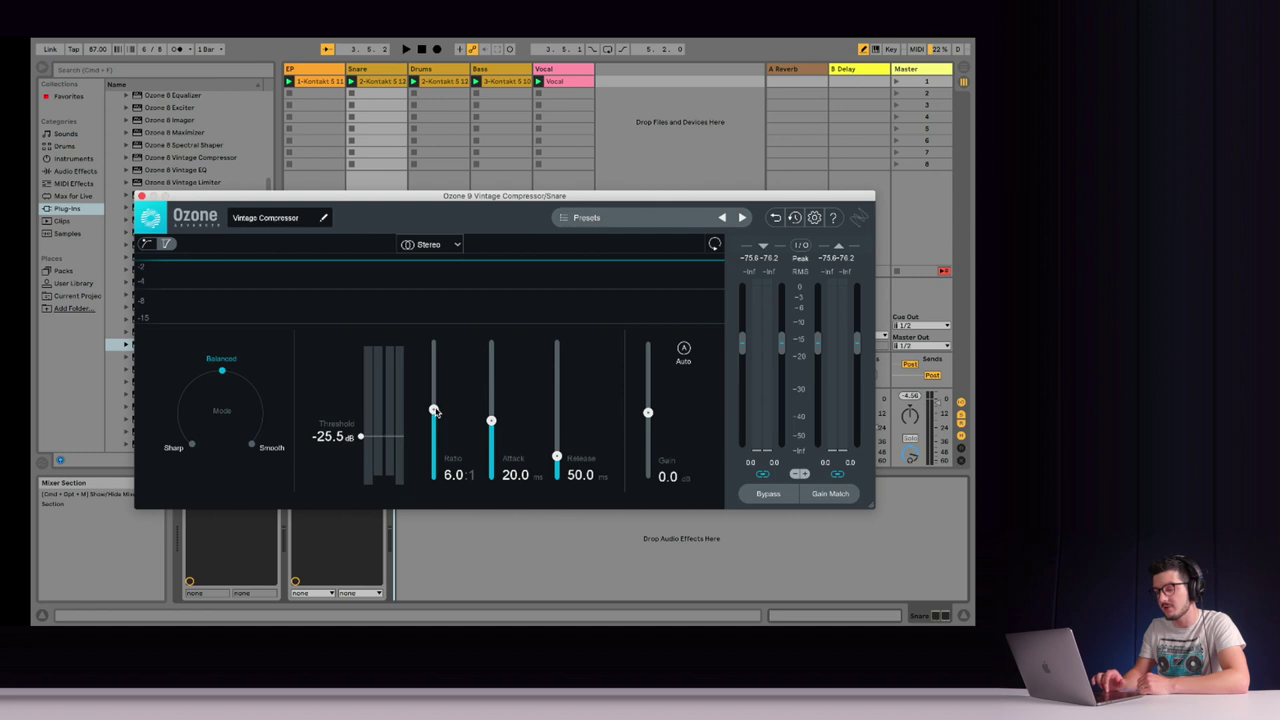
Push the ratio to 20.0:1, audition it, then drop the threshold to -60.0 dB
{"action": "left_click_drag", "start_coordinate": [433, 410], "coordinate": [434, 330]}
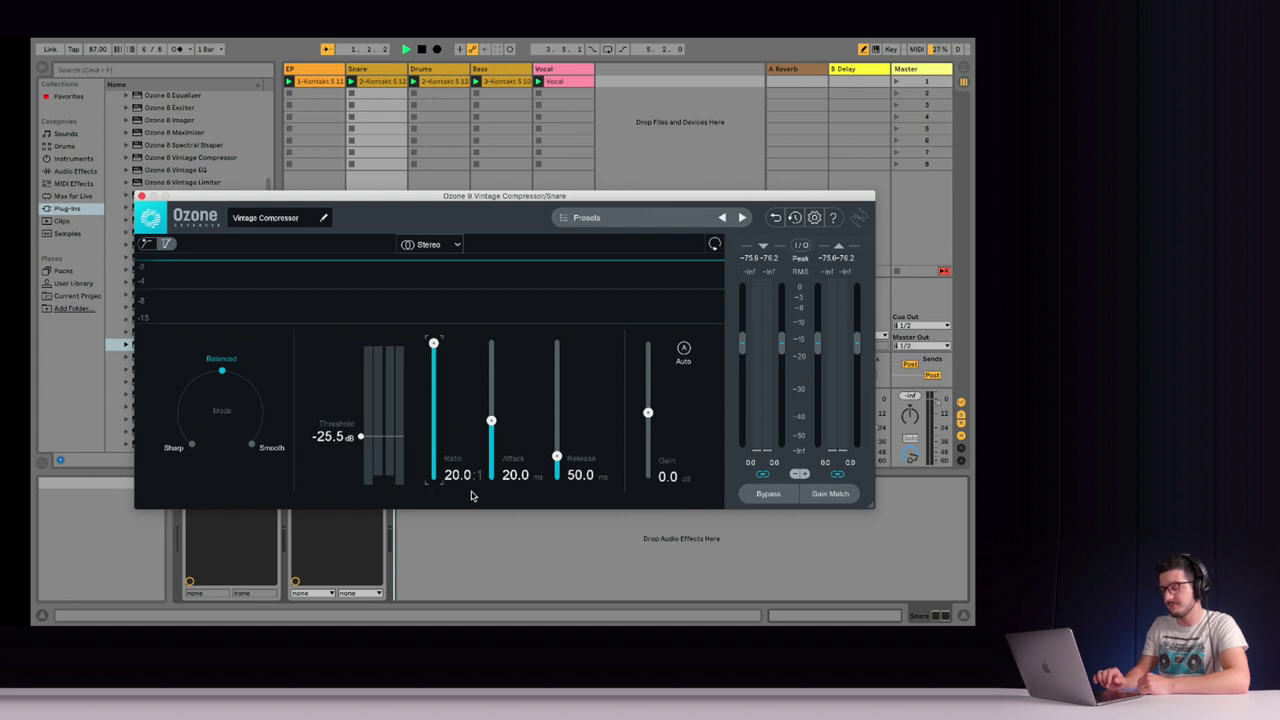
{"action": "key", "text": "space"}
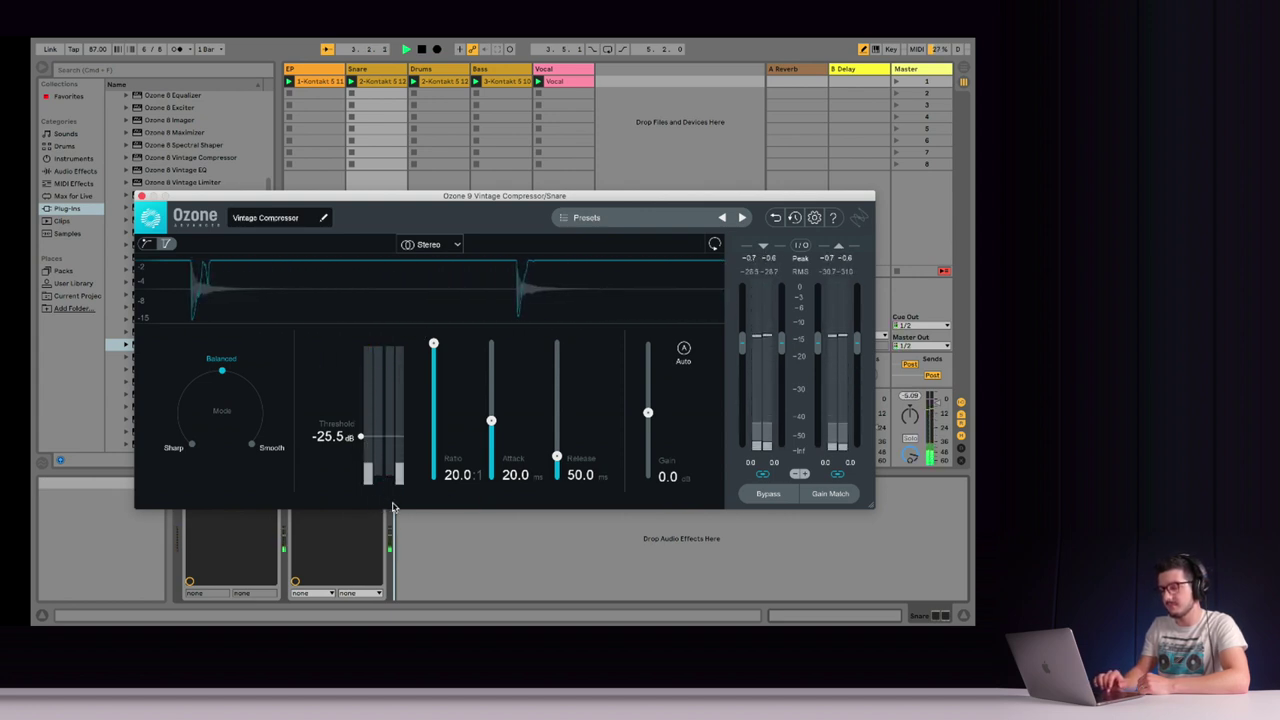
{"action": "key", "text": "space"}
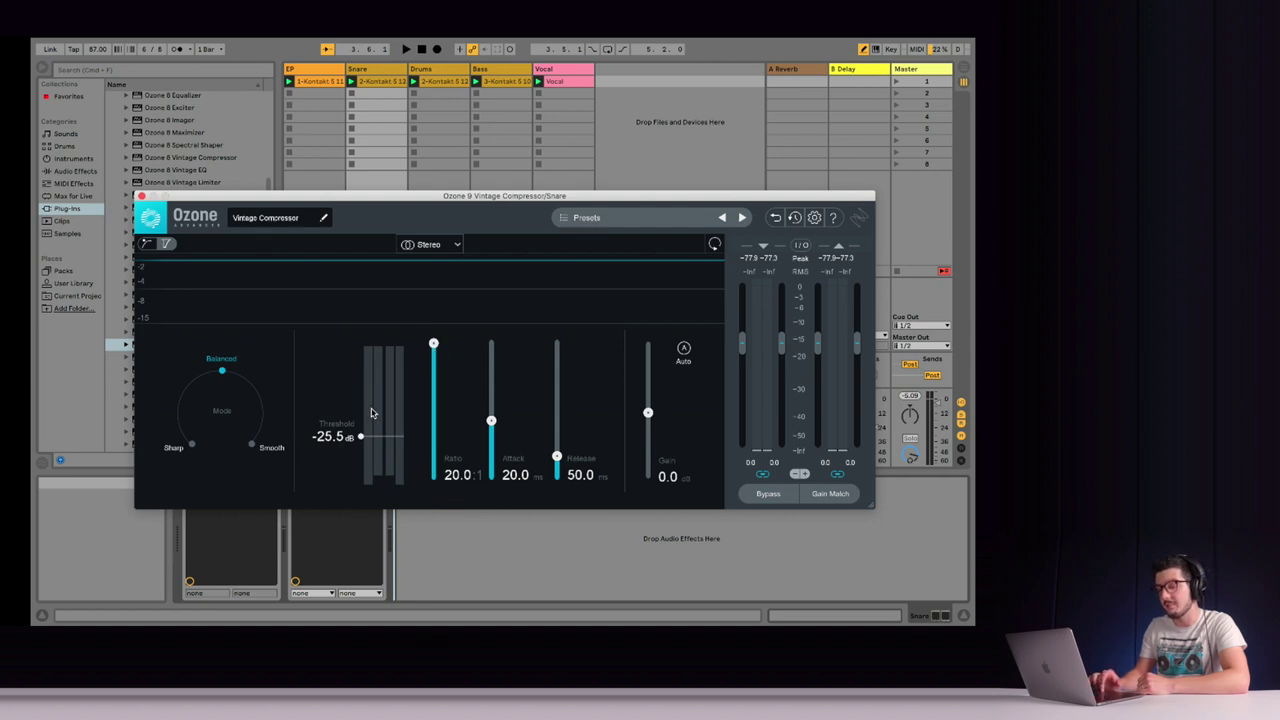
{"action": "left_click_drag", "start_coordinate": [361, 437], "coordinate": [365, 514]}
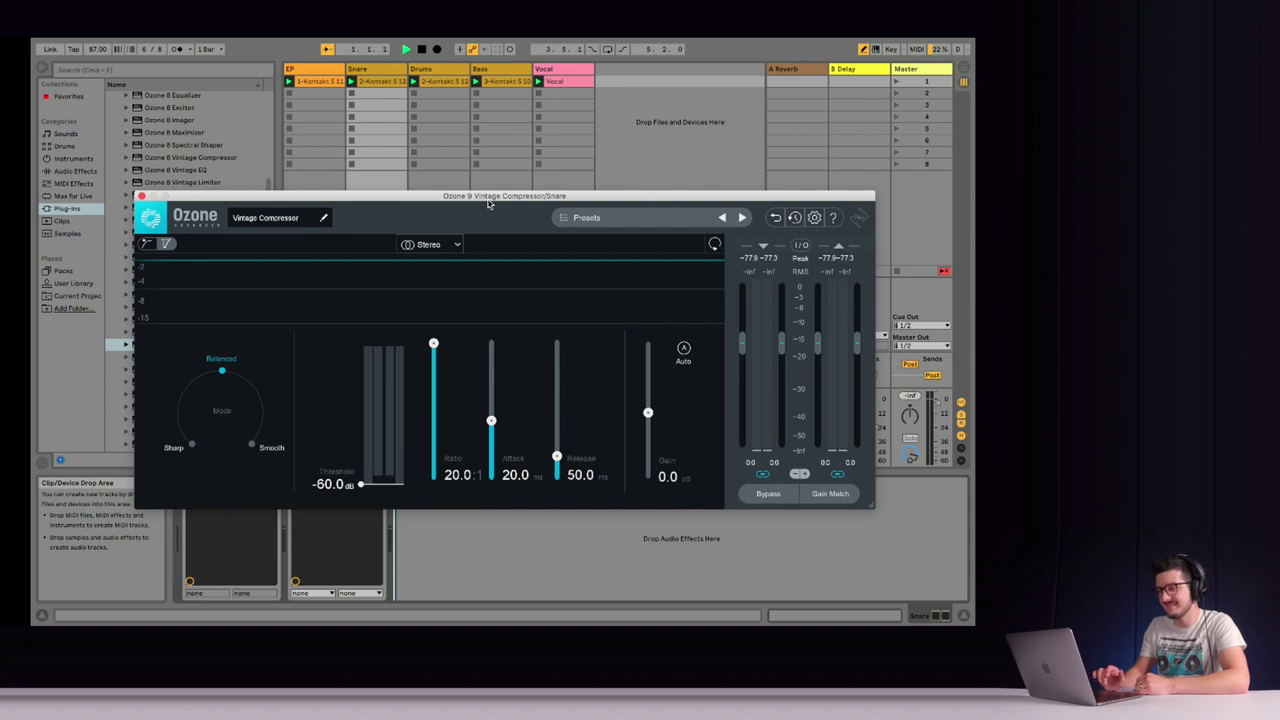
Play and stop the snare to hear the heavier compression at -60.0 dB threshold
{"action": "key", "text": "space"}
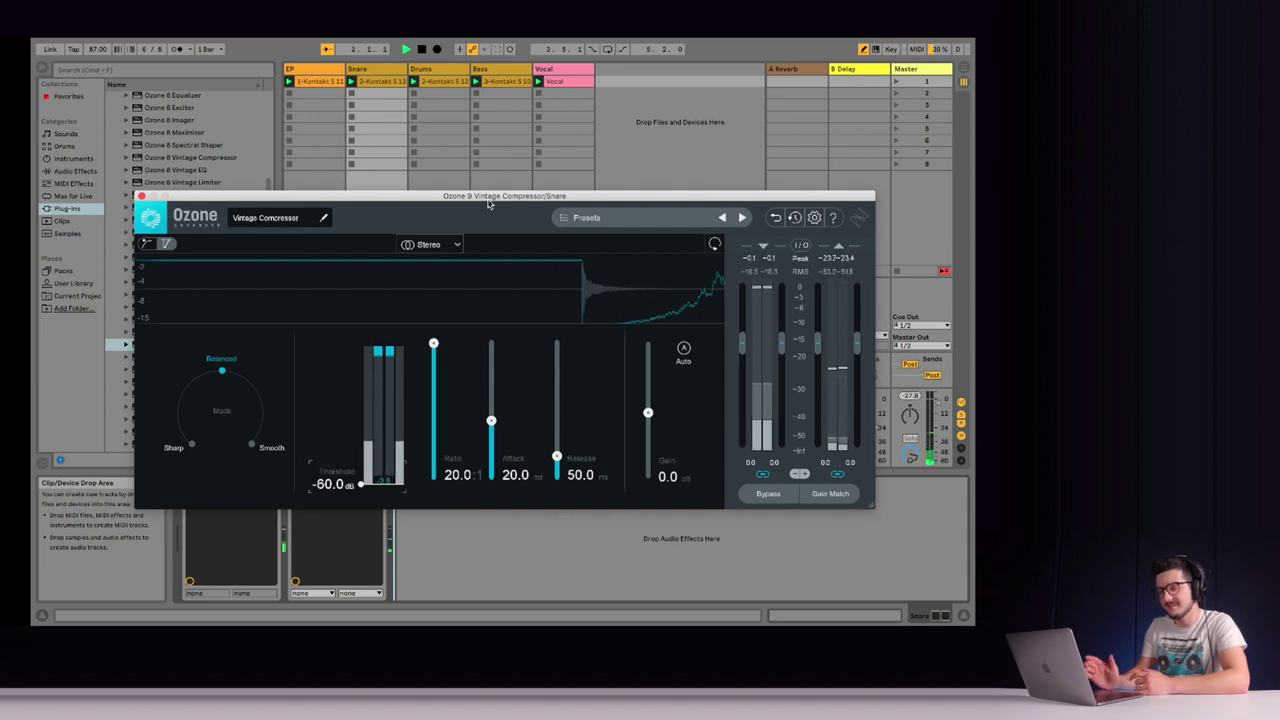
{"action": "key", "text": "space"}
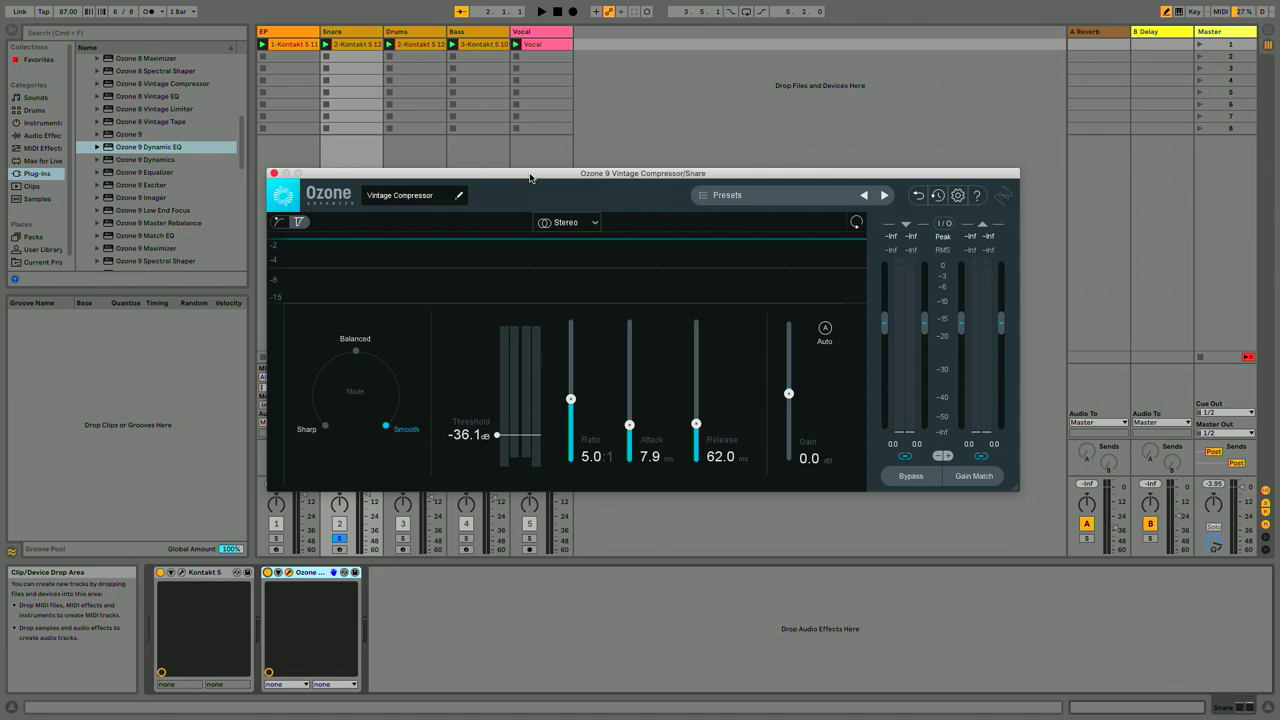
Raise the release to 150.0 ms, close the plug-in window and switch the Vintage Compressor off
{"action": "left_click_drag", "start_coordinate": [699, 430], "coordinate": [710, 325]}
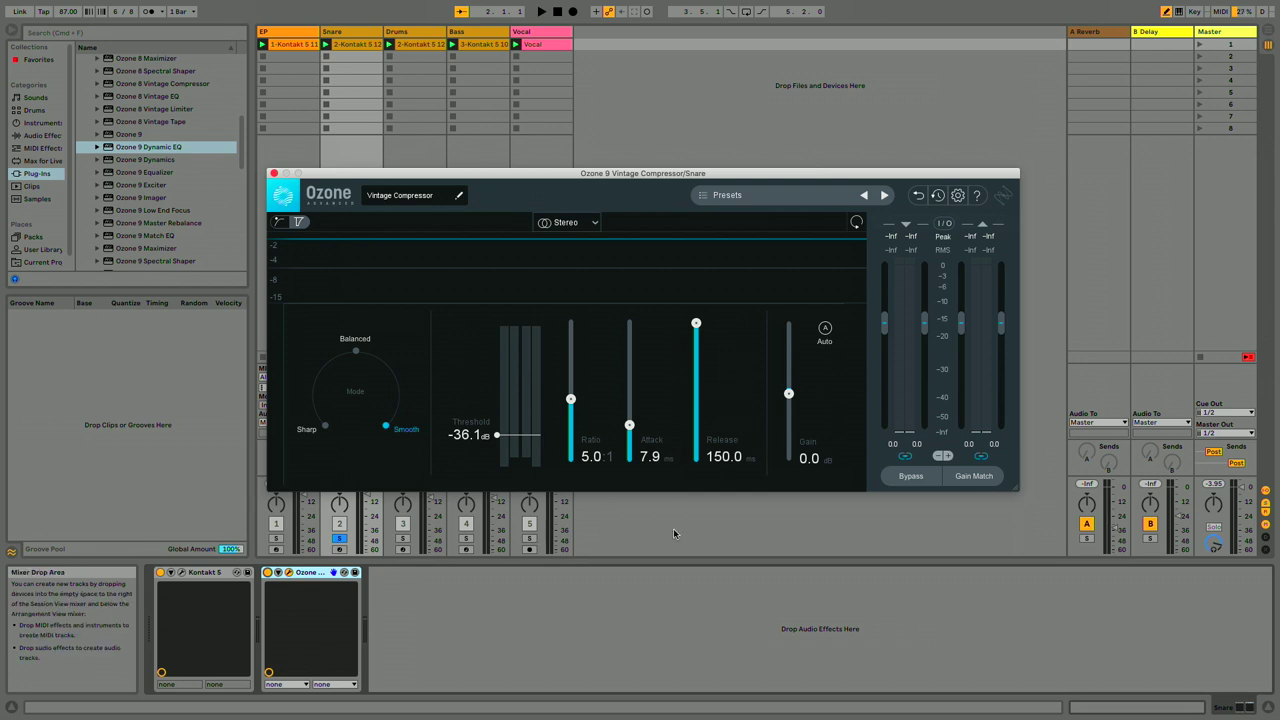
{"action": "left_click", "coordinate": [274, 175]}
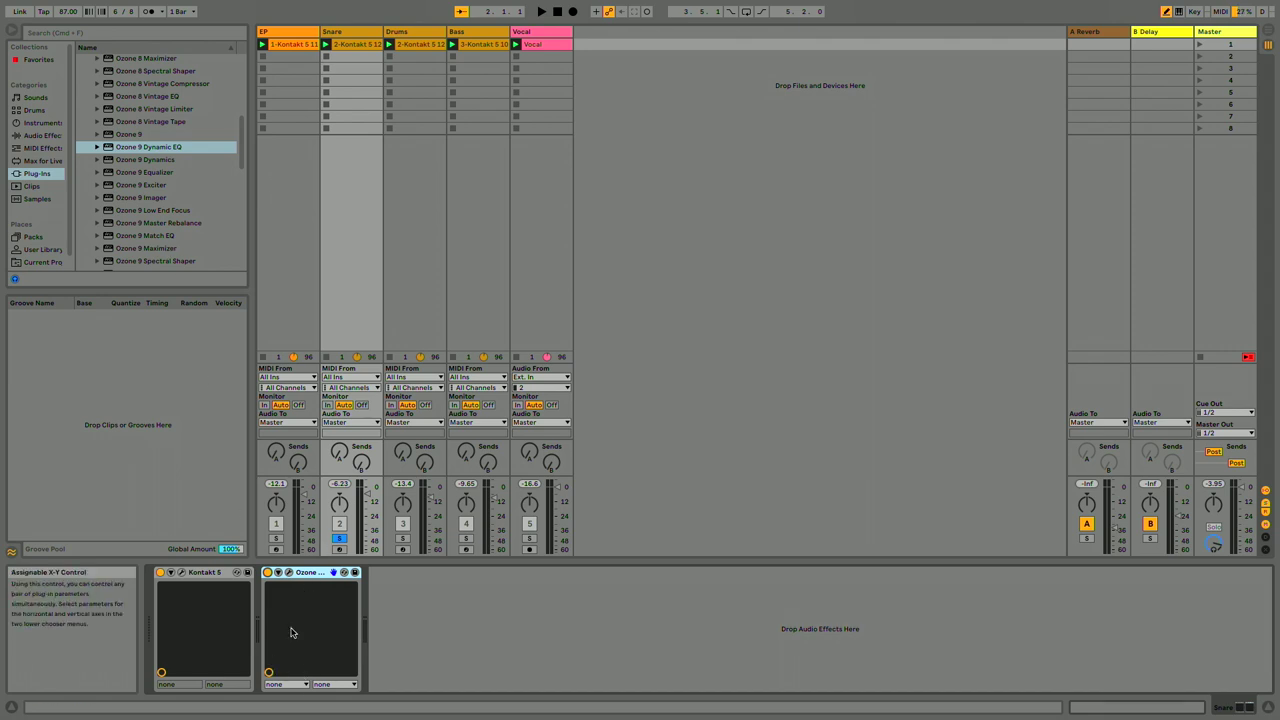
{"action": "left_click", "coordinate": [267, 572]}
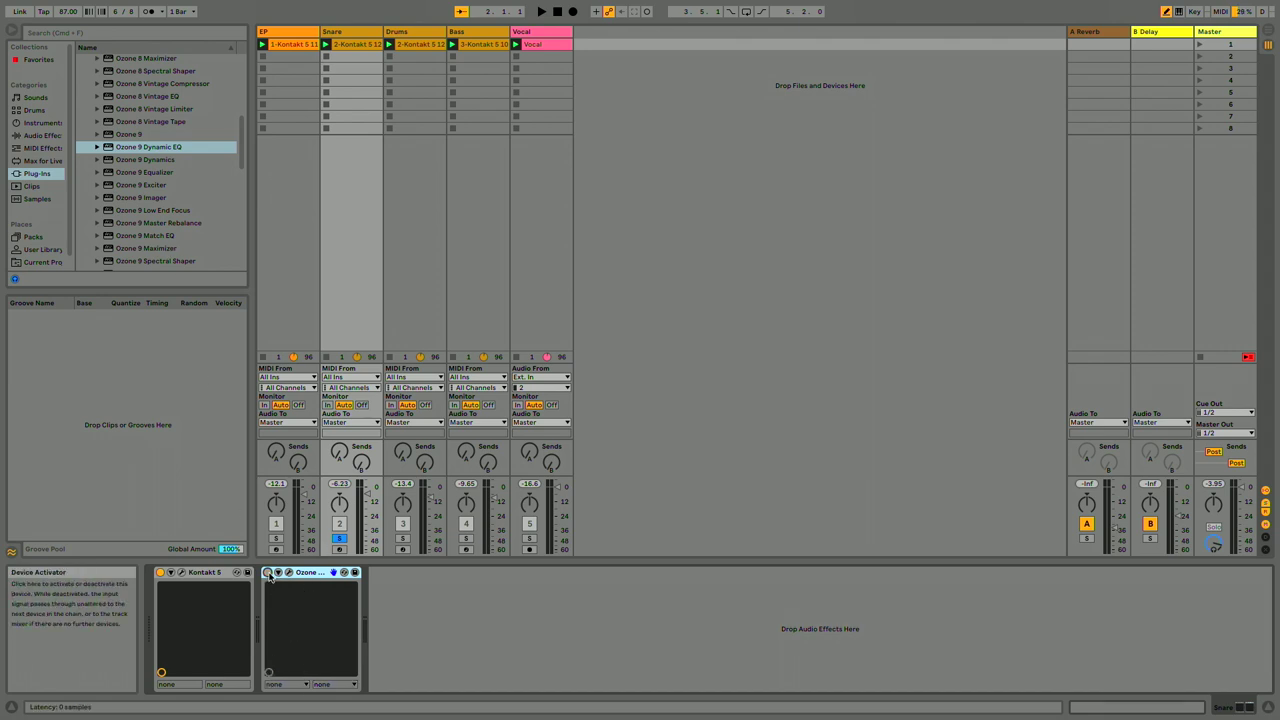
{"action": "left_click", "coordinate": [159, 160]}
Add Ozone 9 Dynamics to the Snare chain with compressor attack 500 ms and release 5000 ms
{"action": "mouse_move", "coordinate": [147, 163]}
{"action": "left_mouse_down"}
{"action": "mouse_move", "coordinate": [206, 184]}
{"action": "mouse_move", "coordinate": [413, 608]}
{"action": "mouse_move", "coordinate": [469, 612]}
{"action": "left_mouse_up"}
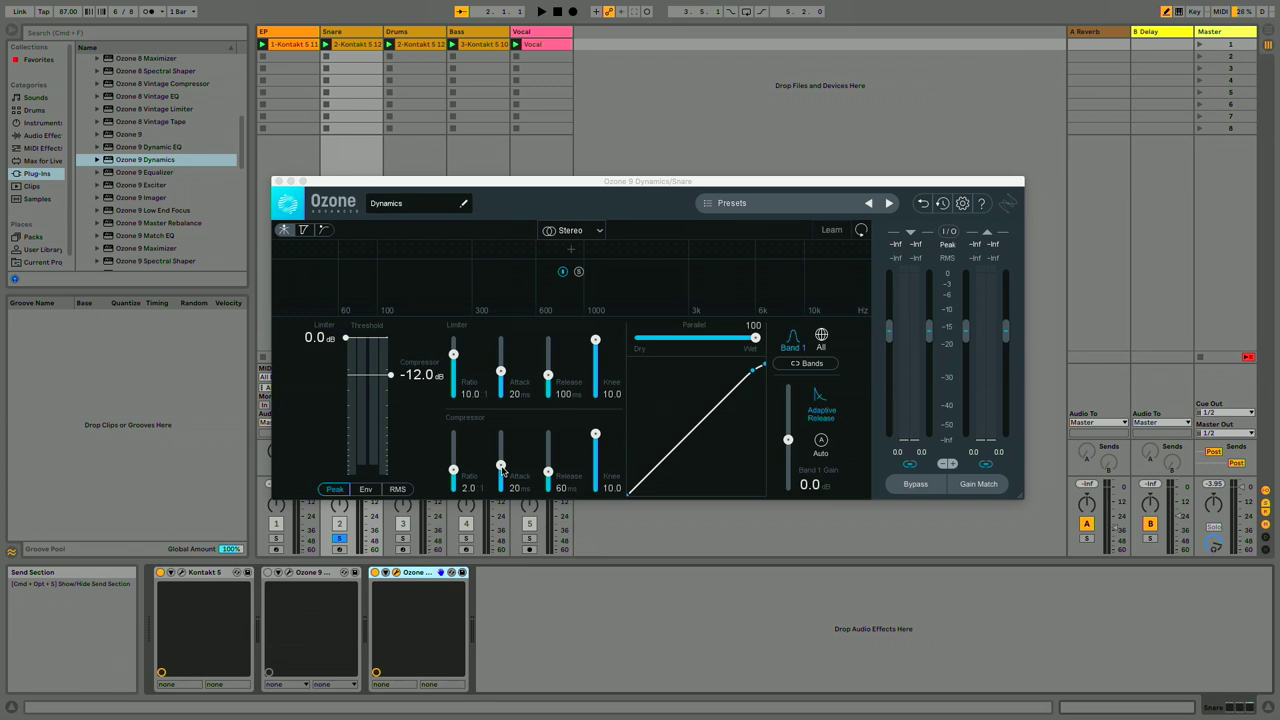
{"action": "left_click_drag", "start_coordinate": [501, 466], "coordinate": [513, 402]}
{"action": "left_click_drag", "start_coordinate": [548, 474], "coordinate": [553, 420]}
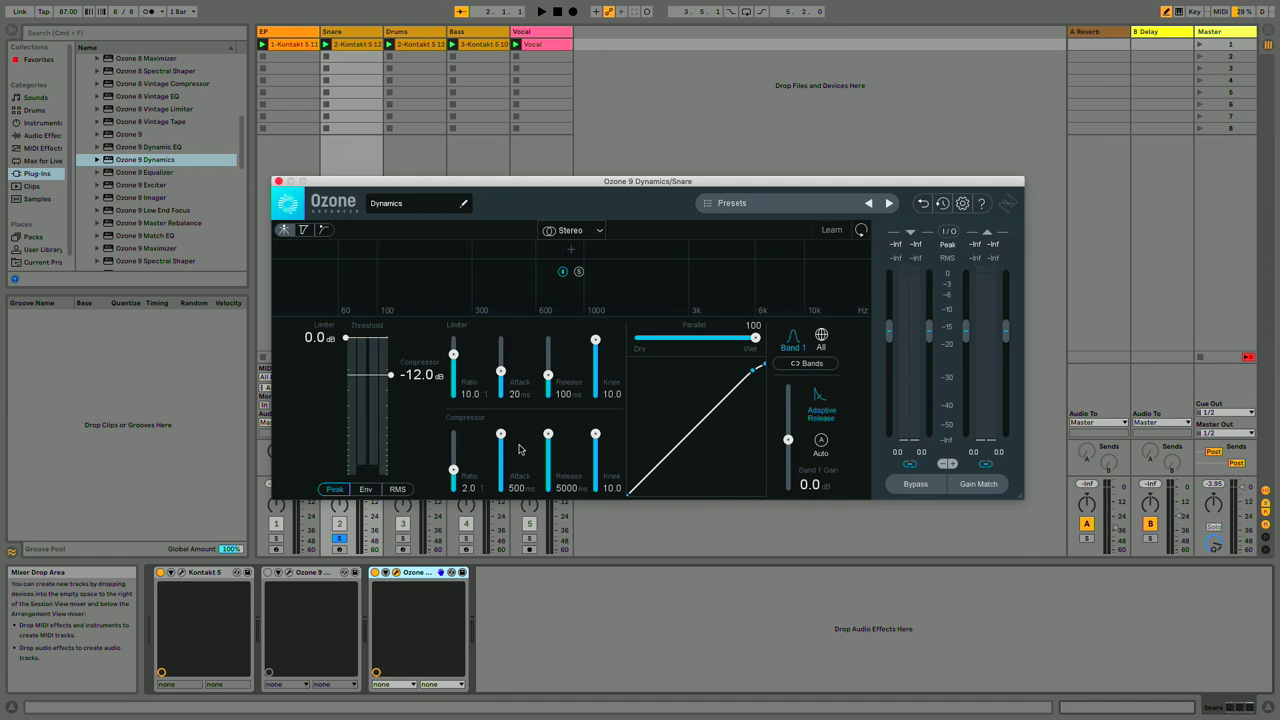
Reposition and resize the Dynamics window, then switch to the gain-reduction display
{"action": "left_click_drag", "start_coordinate": [504, 187], "coordinate": [447, 121]}
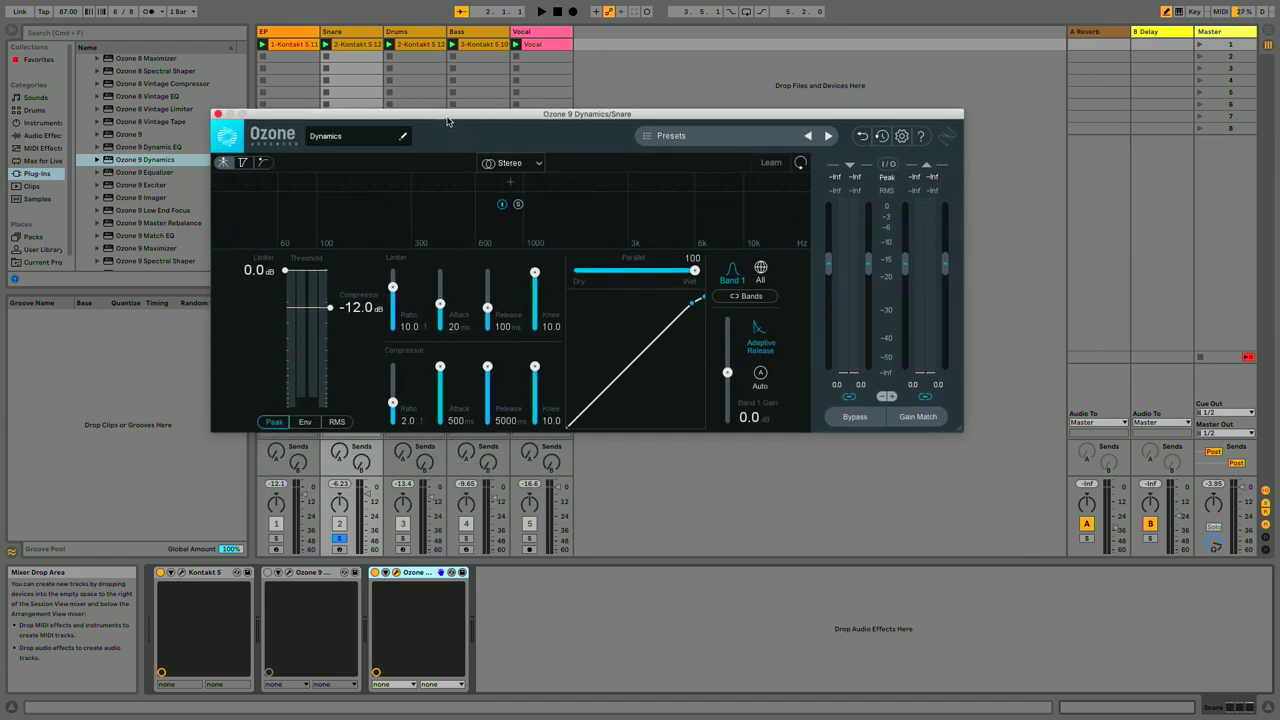
{"action": "left_click_drag", "start_coordinate": [961, 428], "coordinate": [1196, 695]}
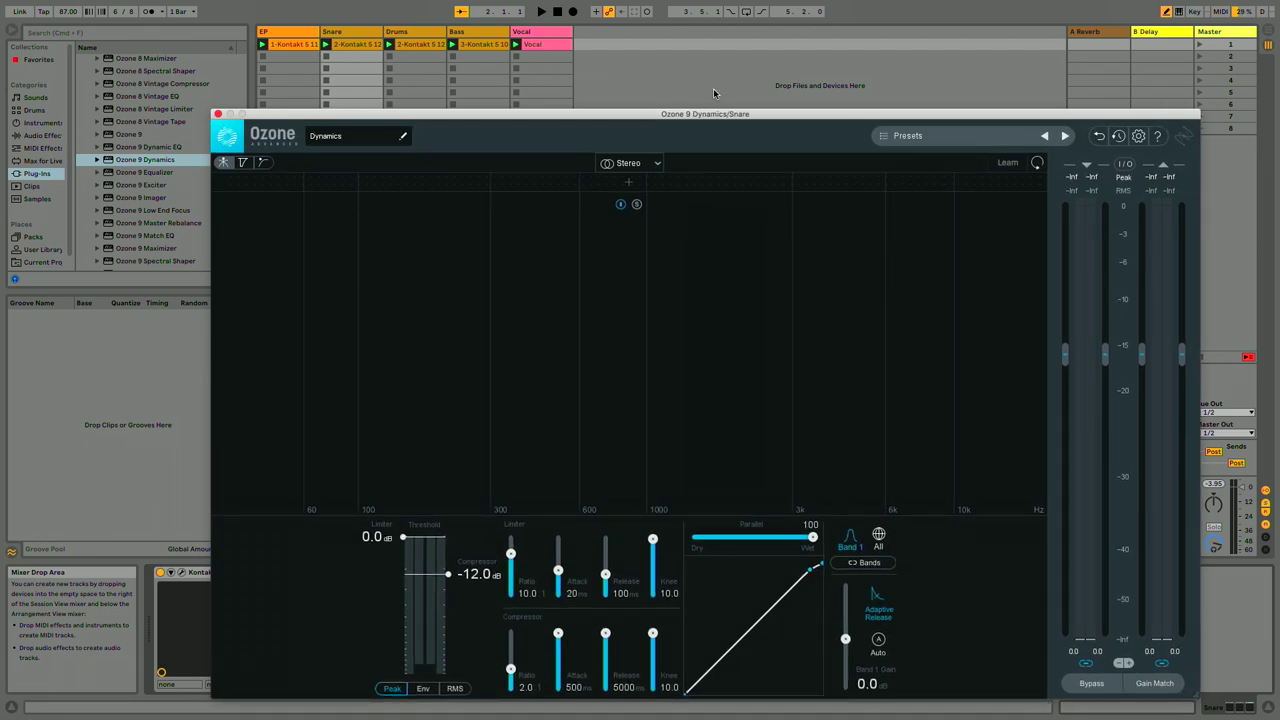
{"action": "left_click_drag", "start_coordinate": [716, 114], "coordinate": [641, 38]}
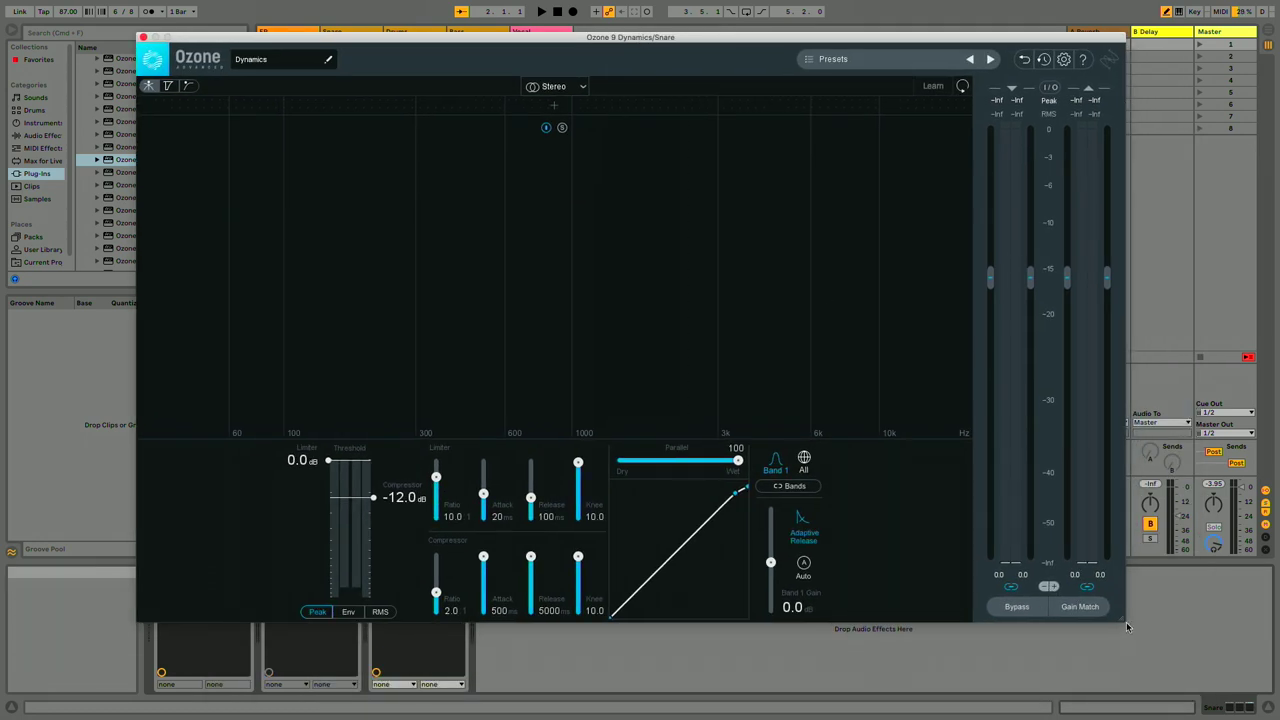
{"action": "left_click_drag", "start_coordinate": [1124, 621], "coordinate": [1061, 480]}
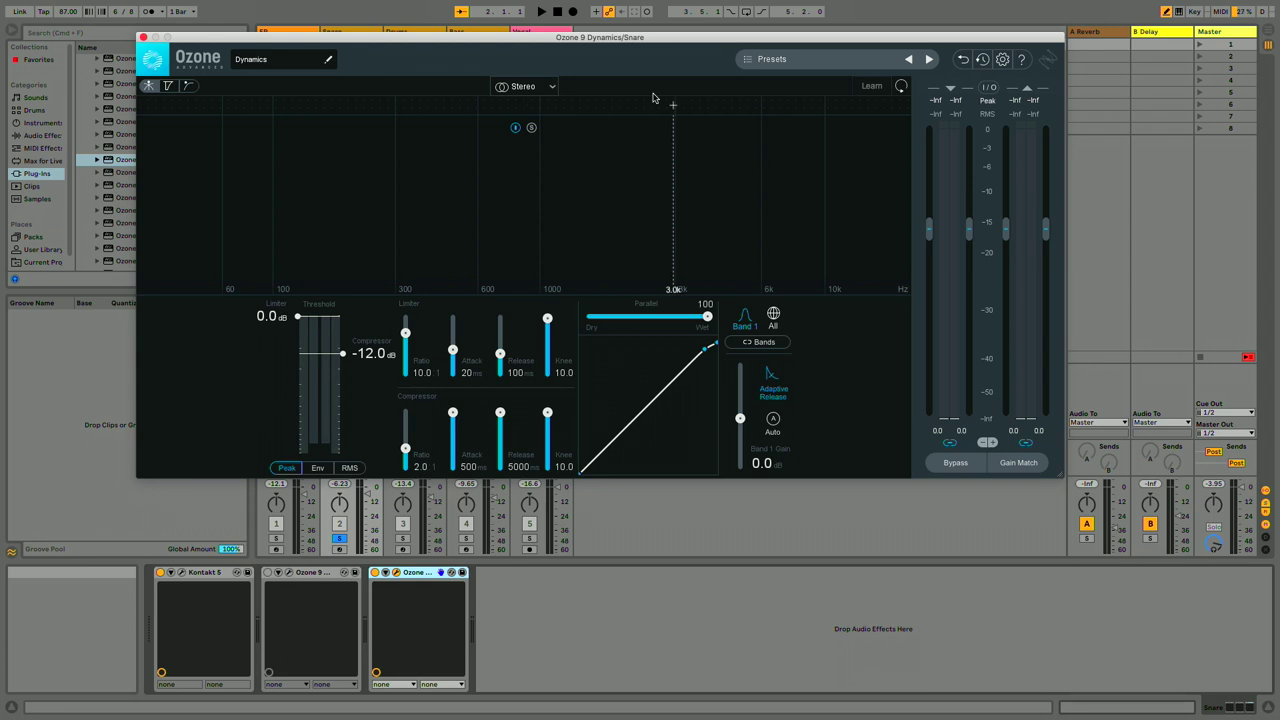
{"action": "left_click_drag", "start_coordinate": [605, 38], "coordinate": [673, 114]}
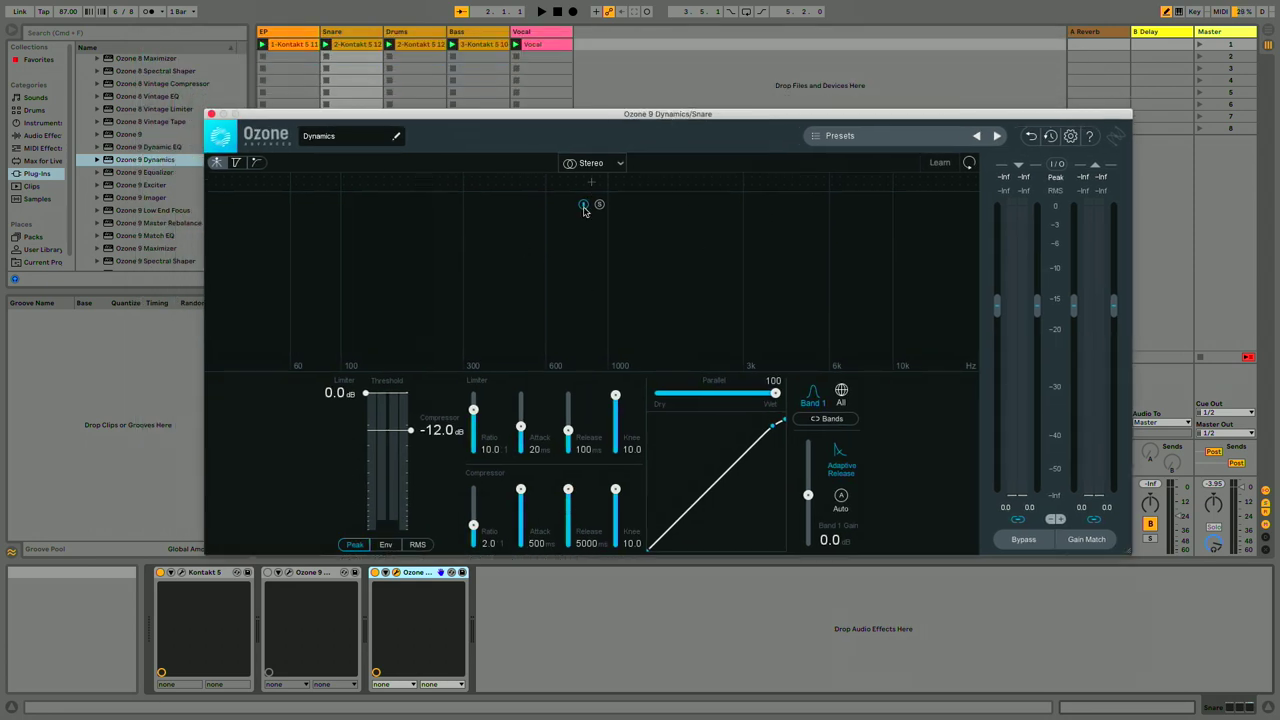
{"action": "left_click", "coordinate": [237, 162]}
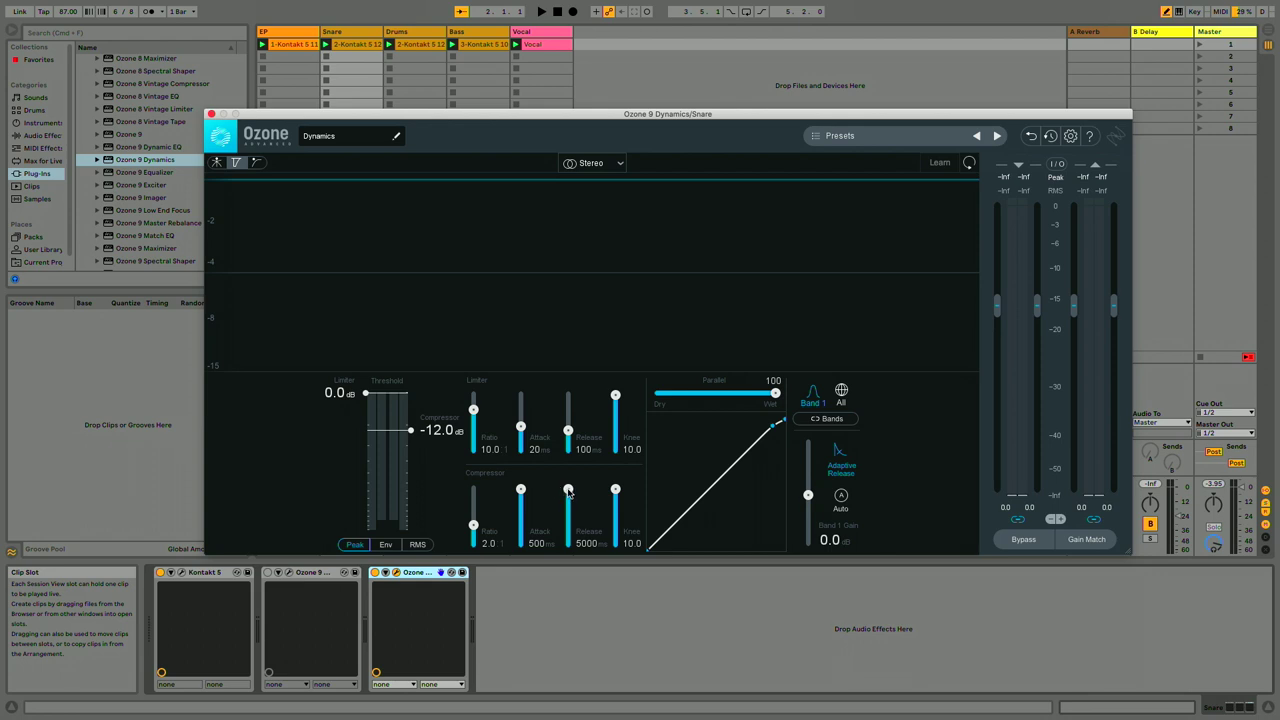
Set compressor attack and release to 0 ms, threshold to -54.1 dB and ratio to 5.0
{"action": "left_click_drag", "start_coordinate": [567, 490], "coordinate": [568, 570]}
{"action": "left_click_drag", "start_coordinate": [520, 490], "coordinate": [510, 585]}
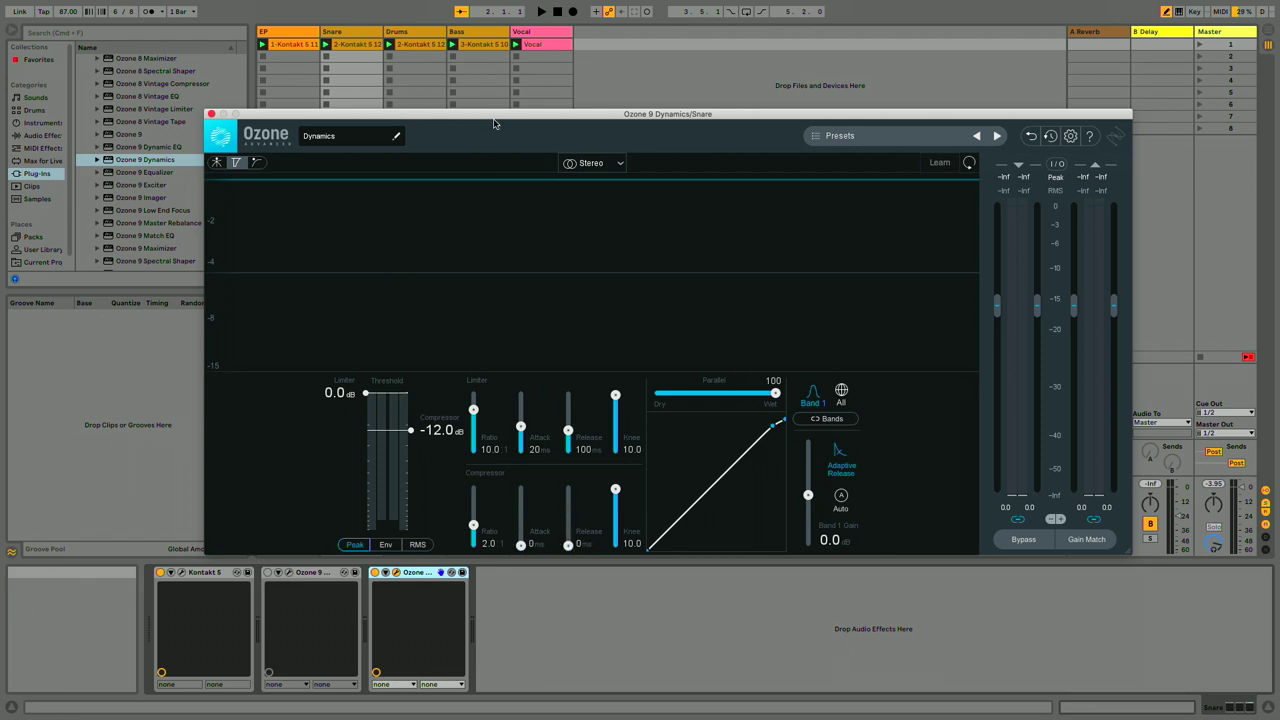
{"action": "left_click_drag", "start_coordinate": [494, 121], "coordinate": [459, 128]}
{"action": "left_click_drag", "start_coordinate": [377, 441], "coordinate": [377, 505]}
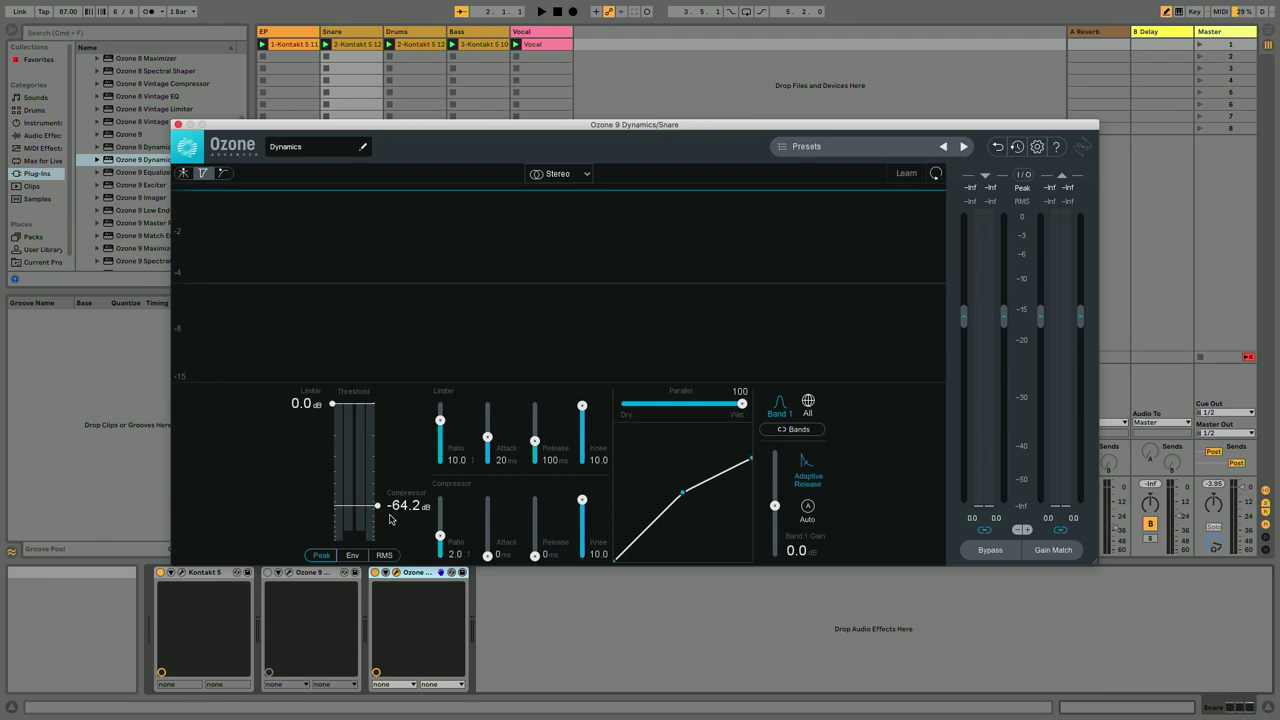
{"action": "left_click_drag", "start_coordinate": [441, 536], "coordinate": [380, 498]}
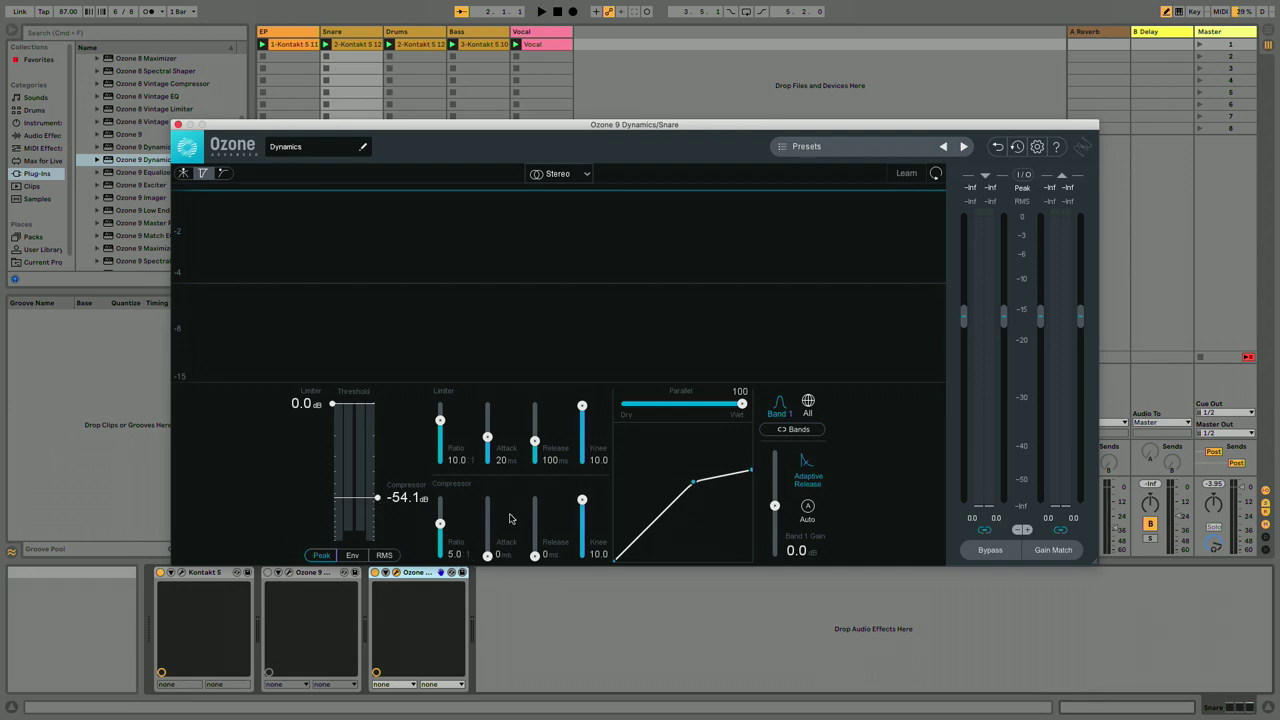
Audition the snare, then raise the attack to 500 ms during playback to hear the transient
{"action": "key", "text": "space"}
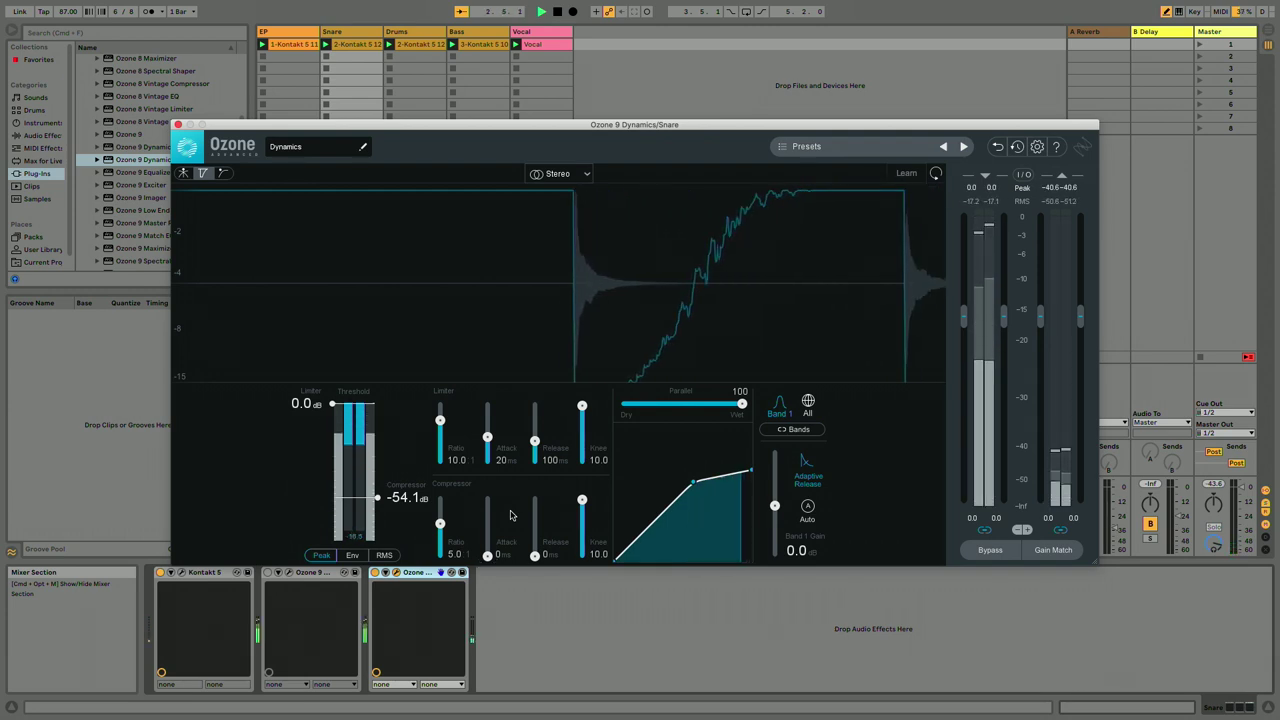
{"action": "key", "text": "space"}
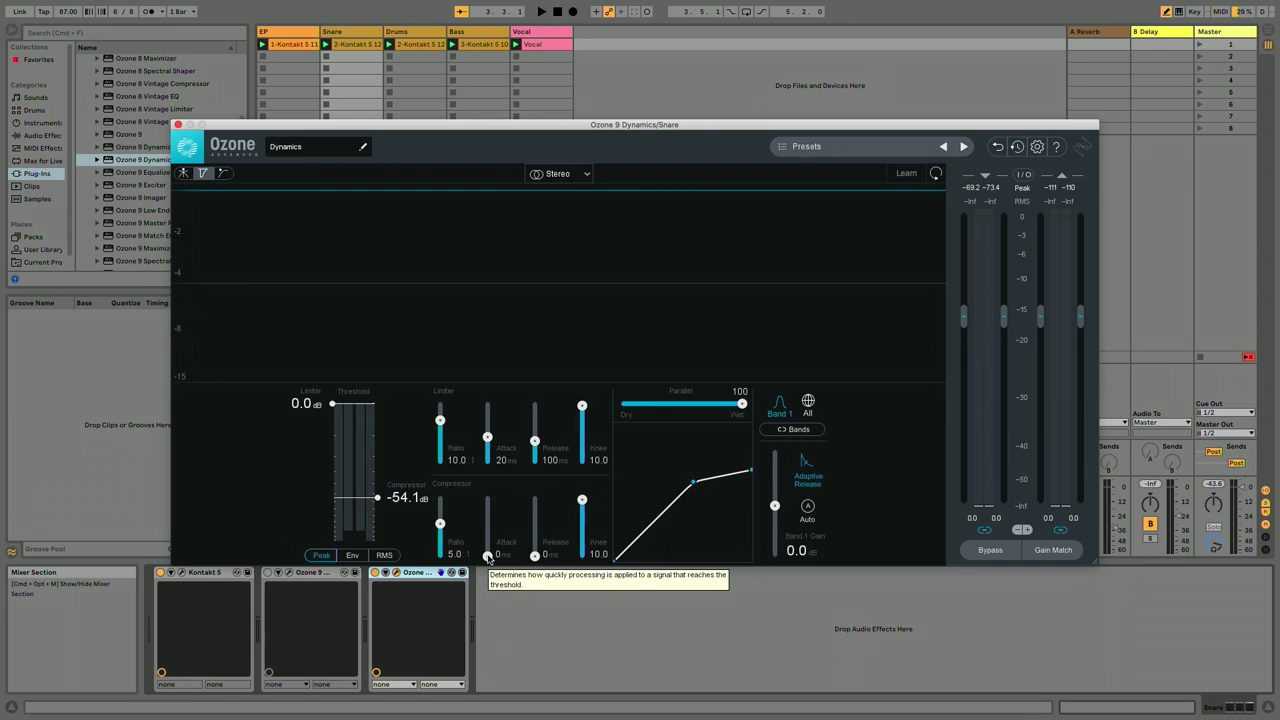
{"action": "key", "text": "space"}
{"action": "left_click_drag", "start_coordinate": [488, 556], "coordinate": [507, 491]}
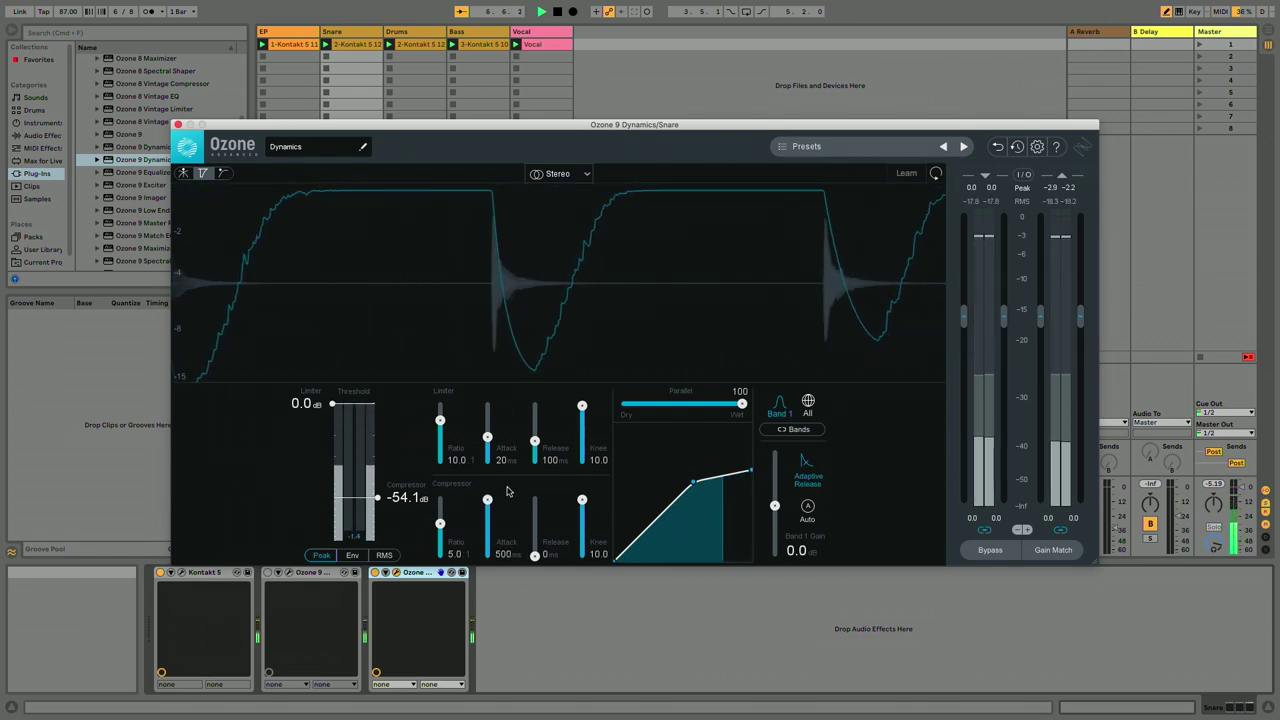
{"action": "key", "text": "space"}
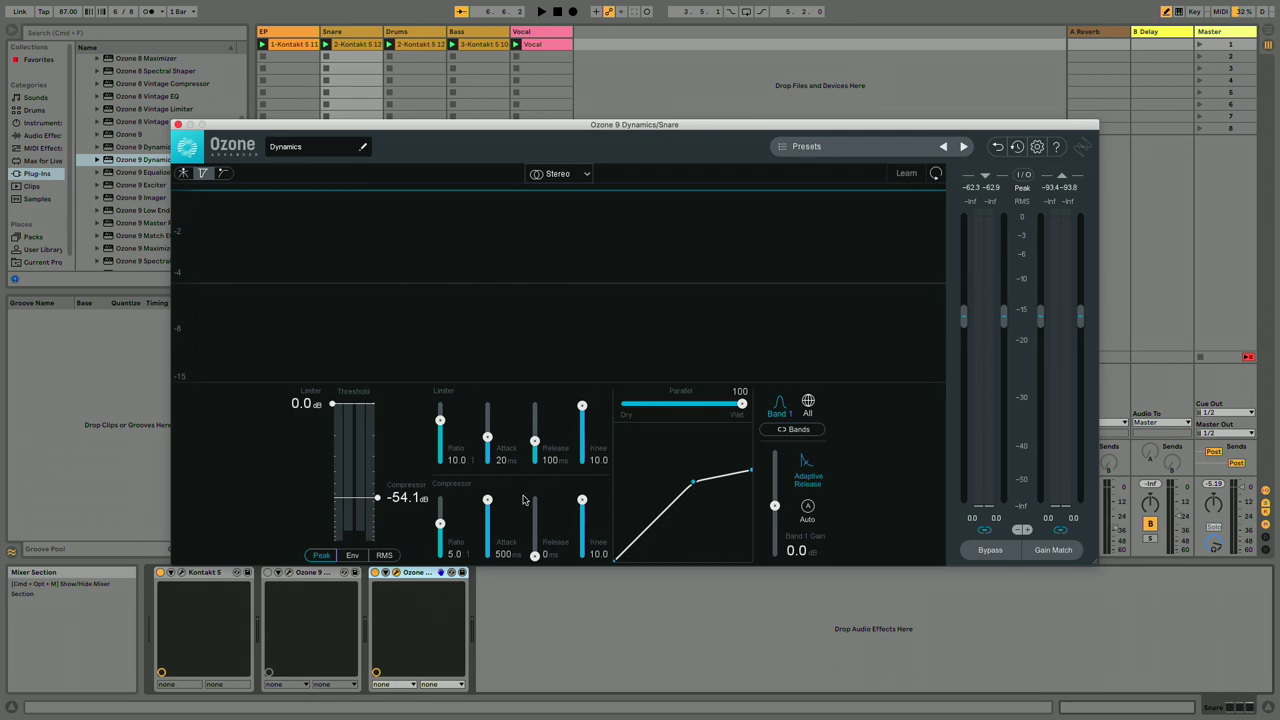
Reset attack to 0 ms, lengthen it to 101 ms while listening, and return release to 0 ms
{"action": "left_click_drag", "start_coordinate": [487, 500], "coordinate": [484, 572]}
{"action": "key", "text": "space"}
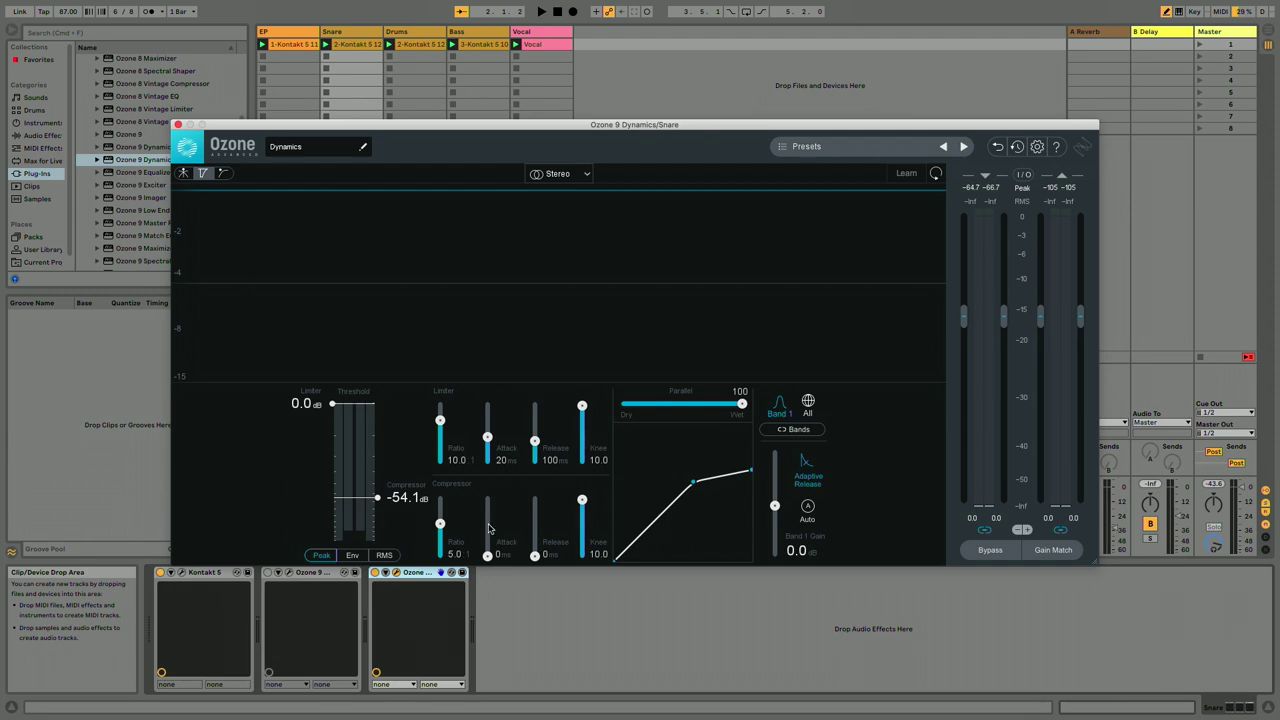
{"action": "left_click_drag", "start_coordinate": [488, 555], "coordinate": [490, 516]}
{"action": "key", "text": "space"}
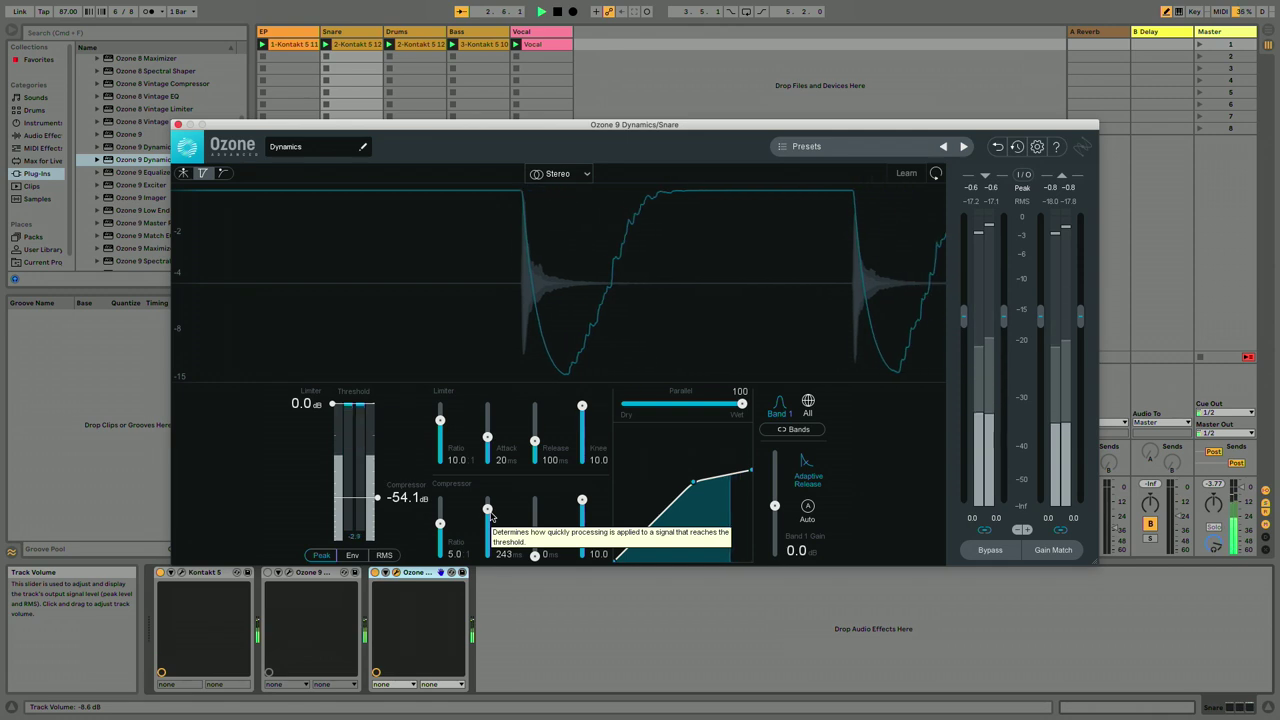
{"action": "key", "text": "space"}
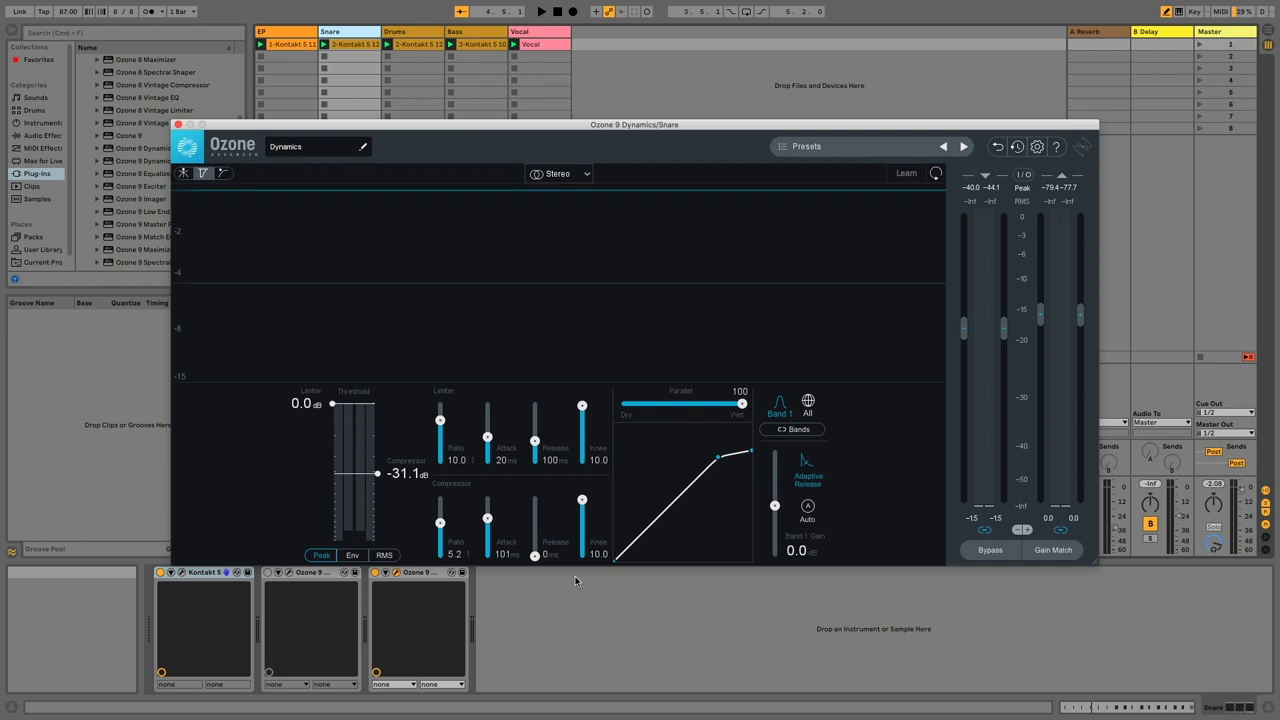
{"action": "left_click_drag", "start_coordinate": [535, 558], "coordinate": [542, 583]}
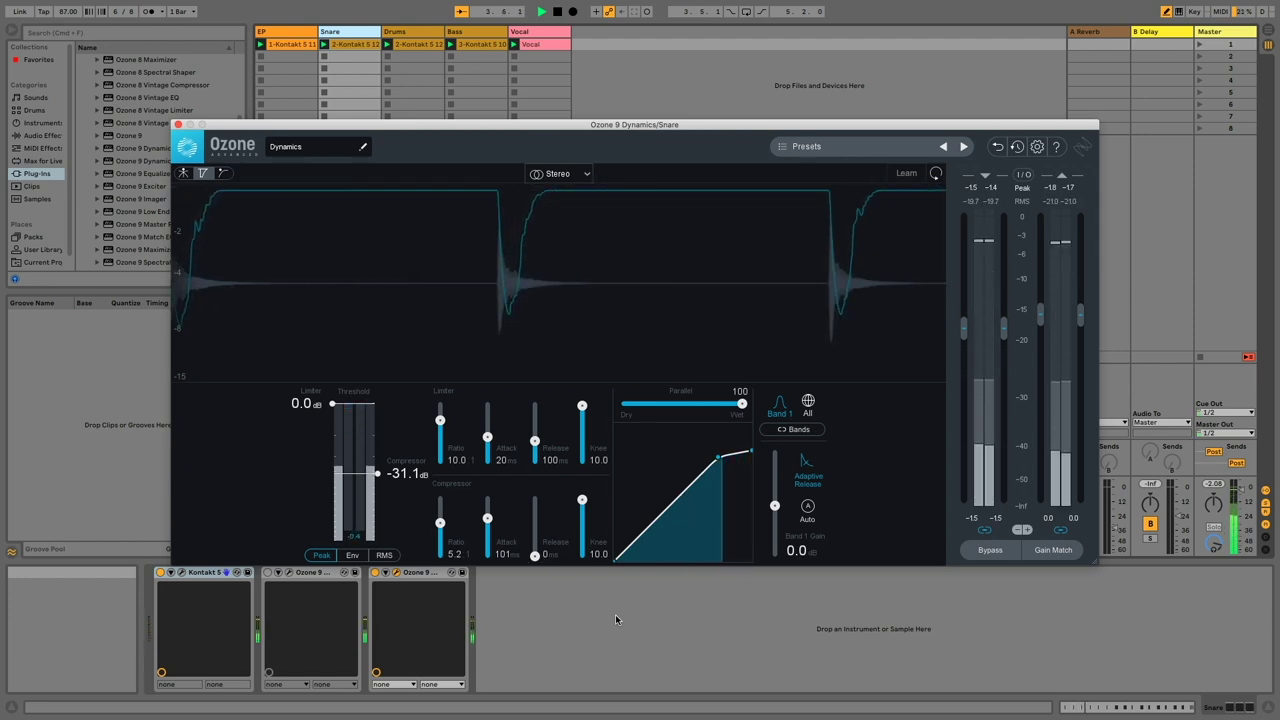
Stop playback, push the snare compressor release to 5000 ms, then drop it back to 0 ms
{"action": "key", "text": "space"}
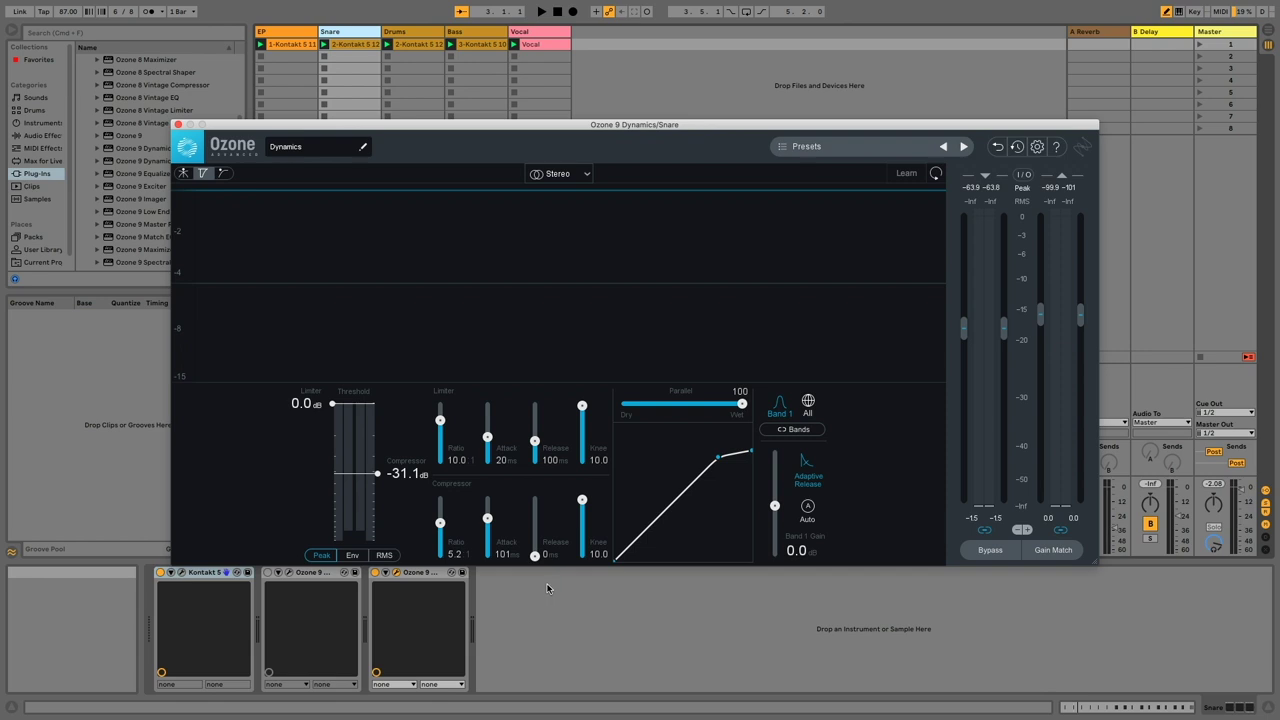
{"action": "left_click_drag", "start_coordinate": [535, 555], "coordinate": [536, 496]}
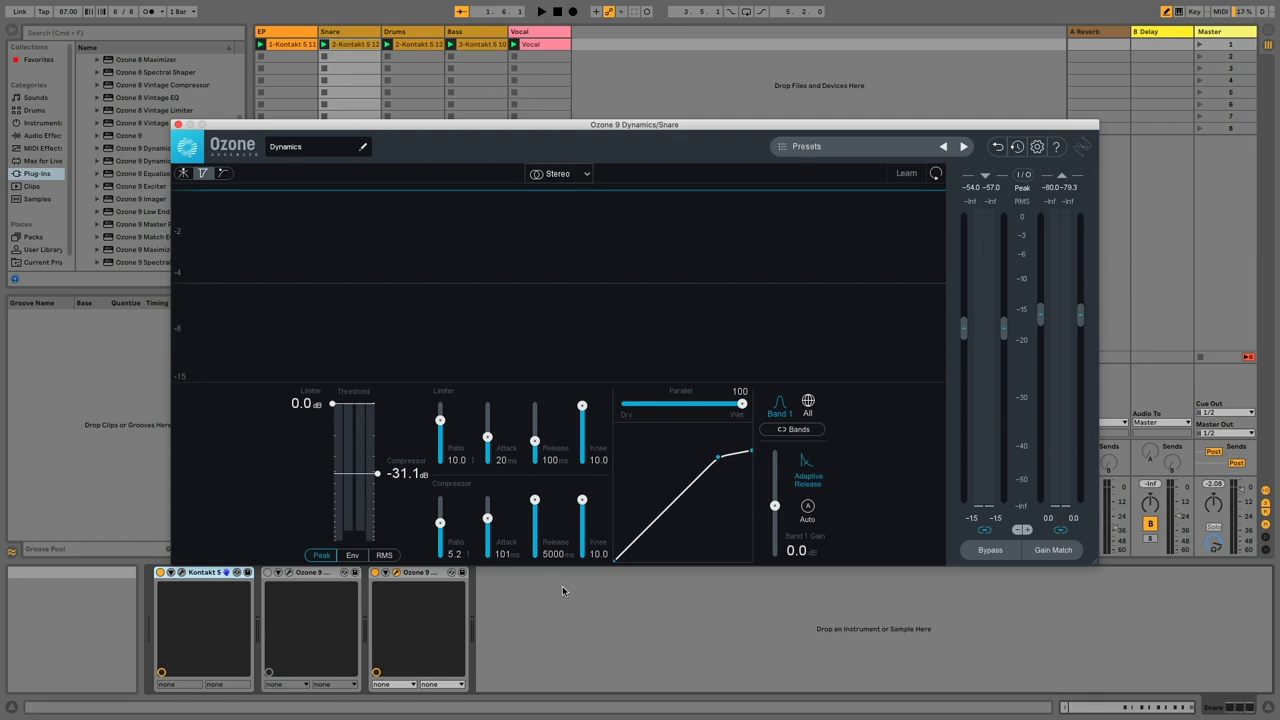
{"action": "left_click_drag", "start_coordinate": [535, 502], "coordinate": [535, 579]}
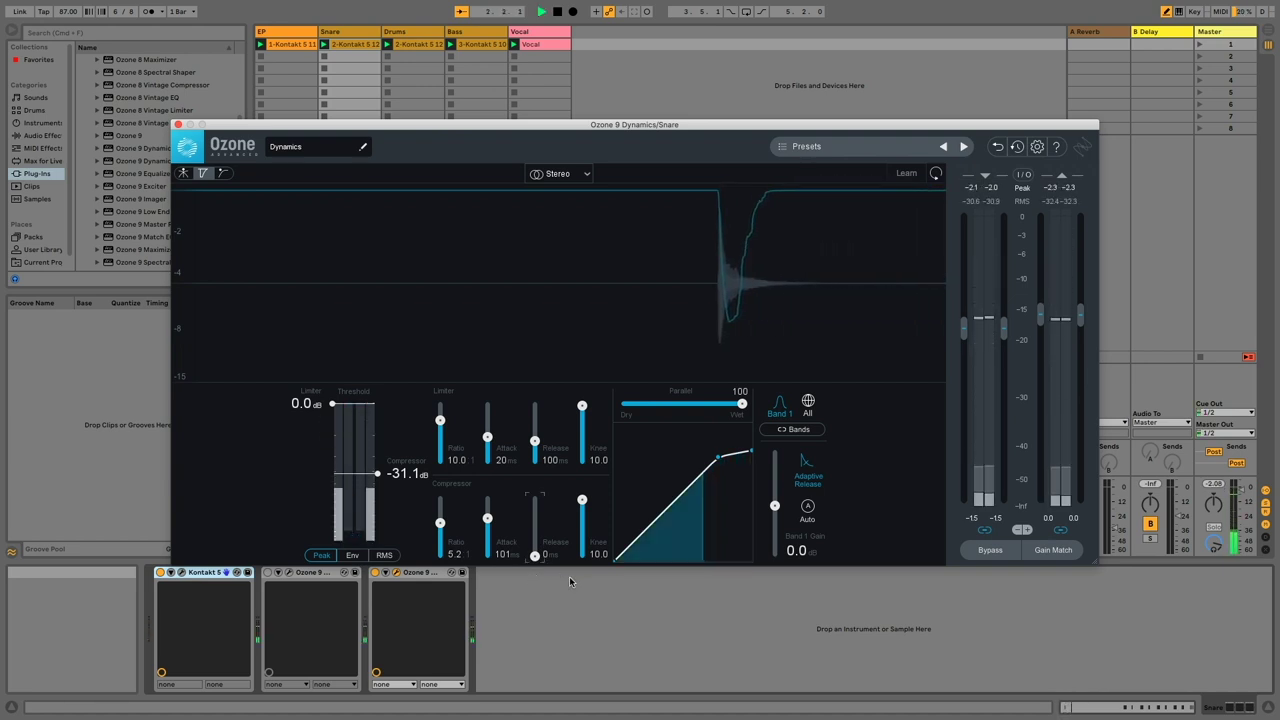
With playback toggled, audition the snare release at its 5000 ms maximum, then lower it to about 1710 ms
{"action": "key", "text": "space"}
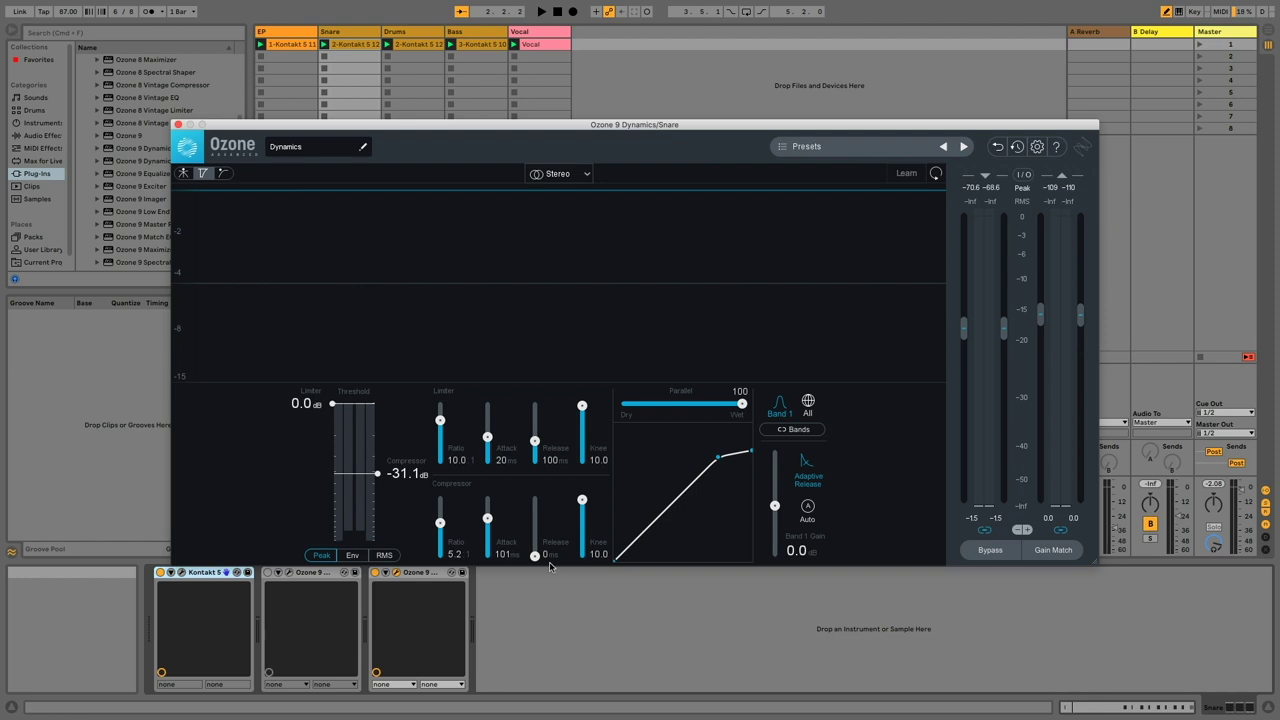
{"action": "left_click_drag", "start_coordinate": [534, 555], "coordinate": [537, 437]}
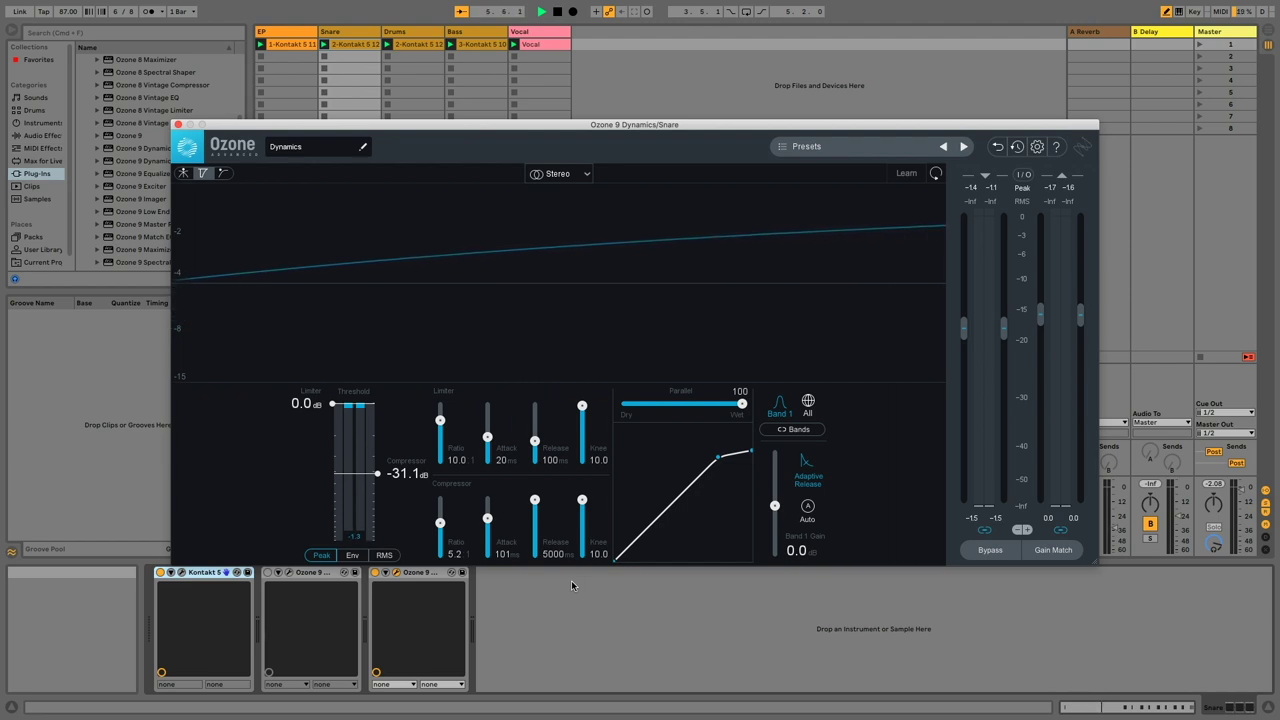
{"action": "key", "text": "space"}
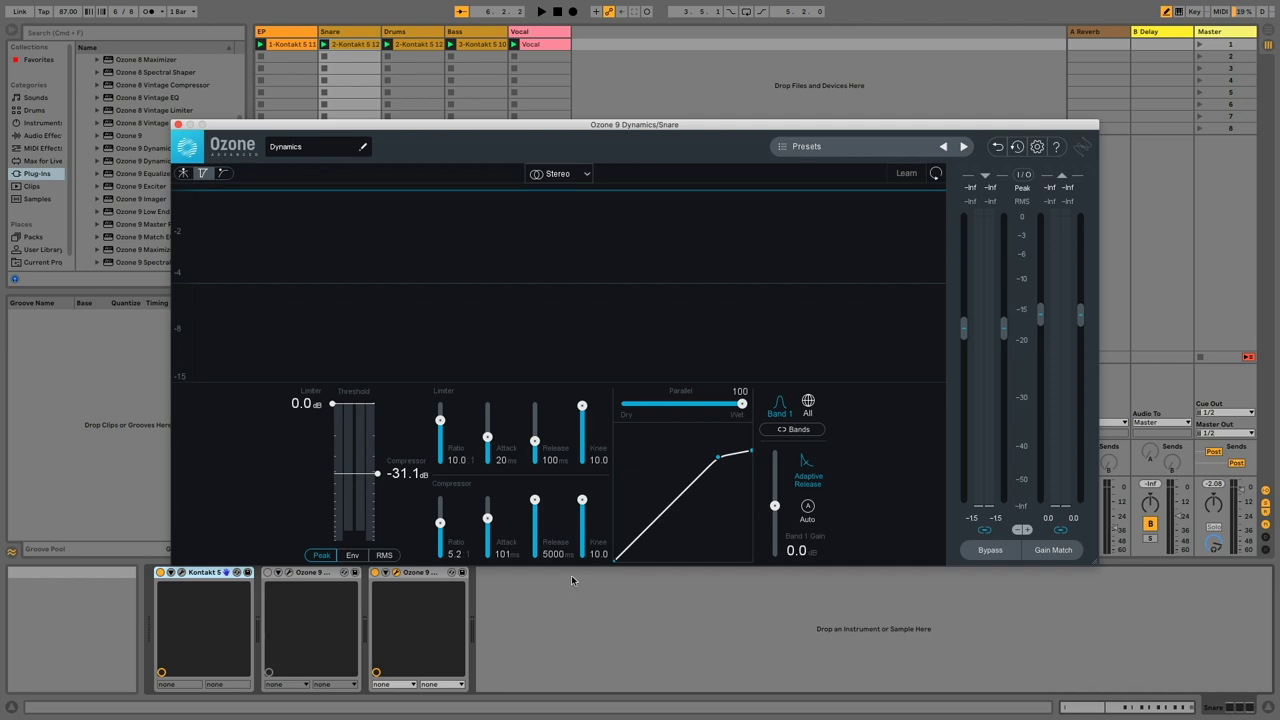
{"action": "left_click_drag", "start_coordinate": [535, 500], "coordinate": [536, 526]}
Play the loop to hear the 700 ms release, then restart playback on the vocal
{"action": "key", "text": "space"}
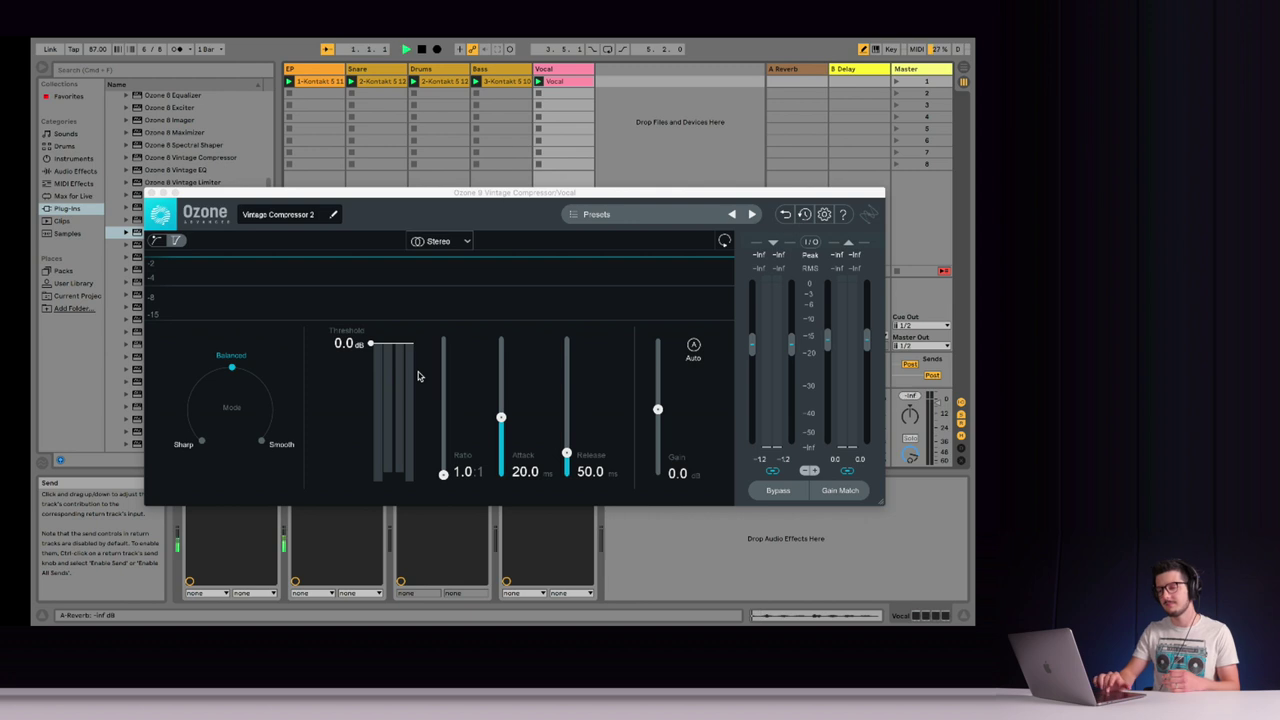
{"action": "key", "text": "space"}
Pull the vocal compressor threshold down to -30.2 dB and raise the ratio to 4.0:1
{"action": "left_click_drag", "start_coordinate": [370, 345], "coordinate": [374, 437]}
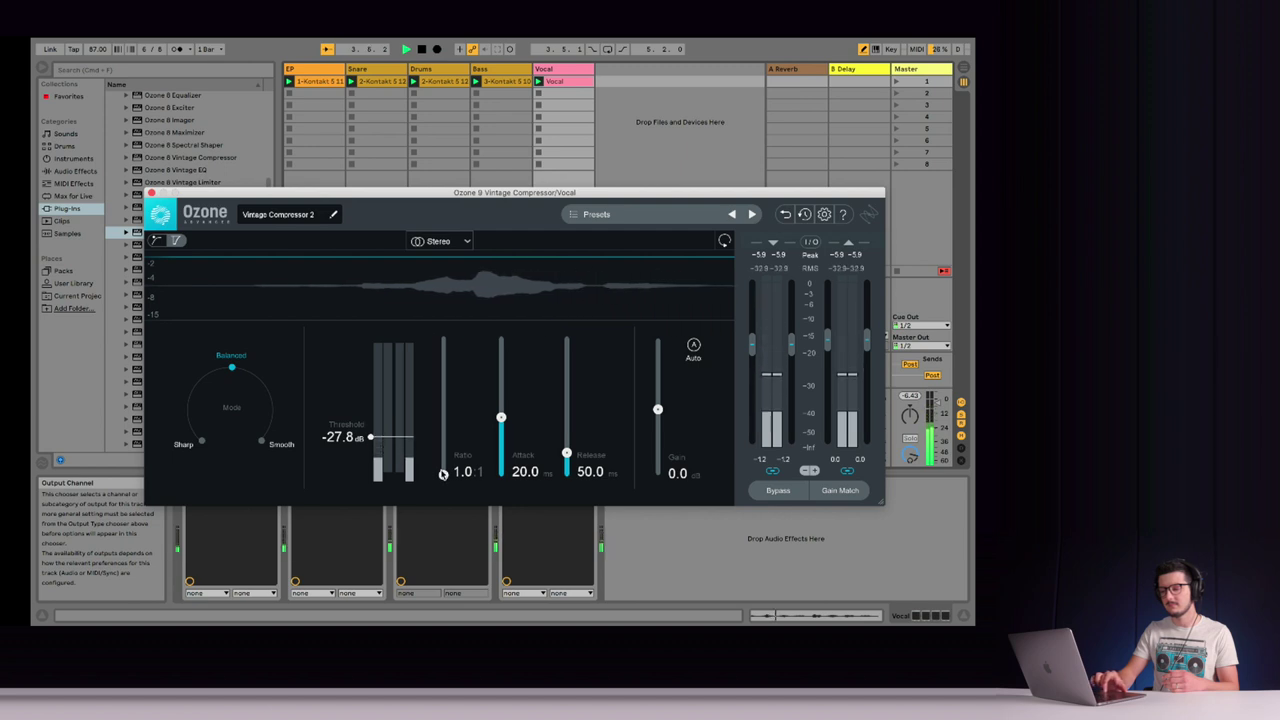
{"action": "left_click_drag", "start_coordinate": [443, 474], "coordinate": [443, 437]}
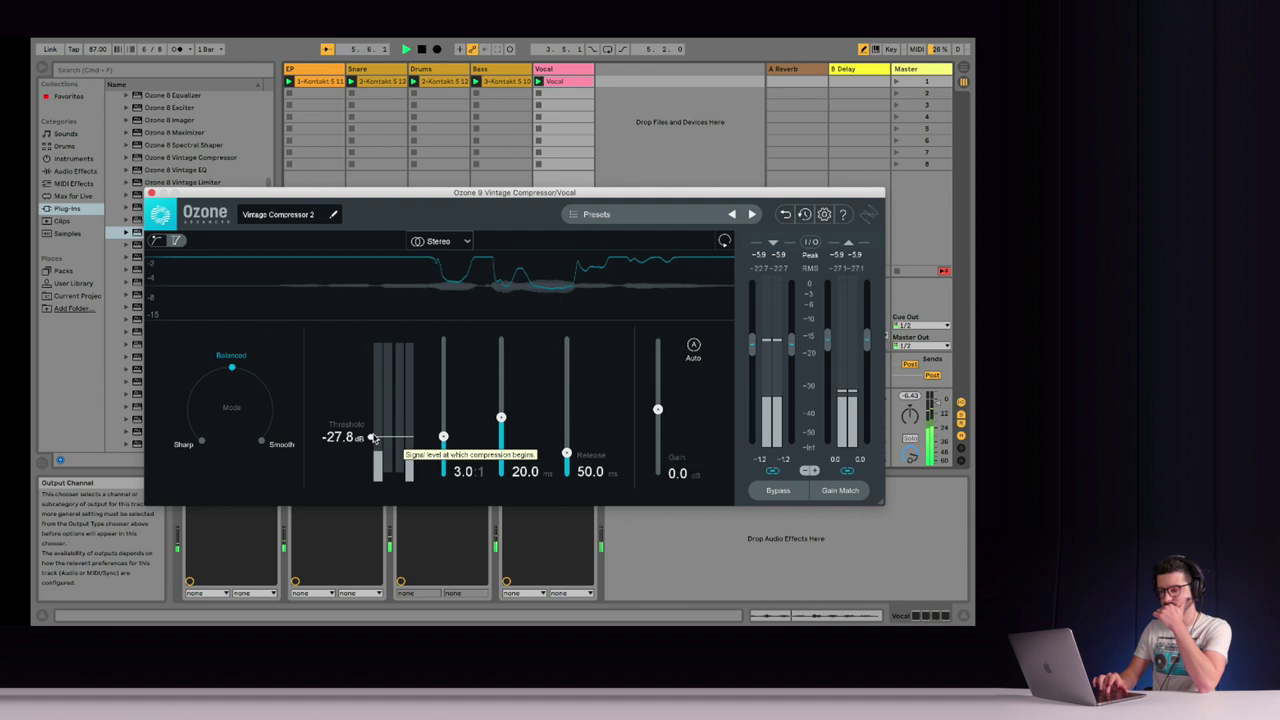
{"action": "left_click_drag", "start_coordinate": [371, 437], "coordinate": [371, 441]}
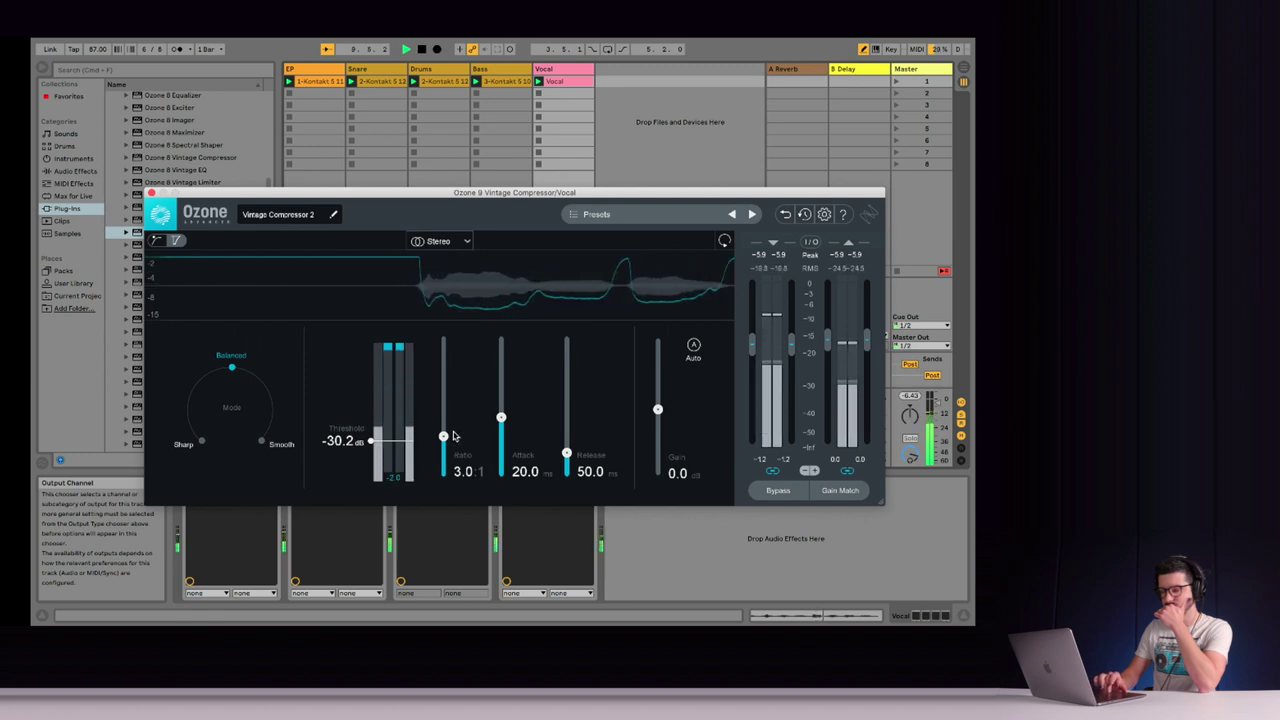
{"action": "left_click_drag", "start_coordinate": [445, 438], "coordinate": [447, 426]}
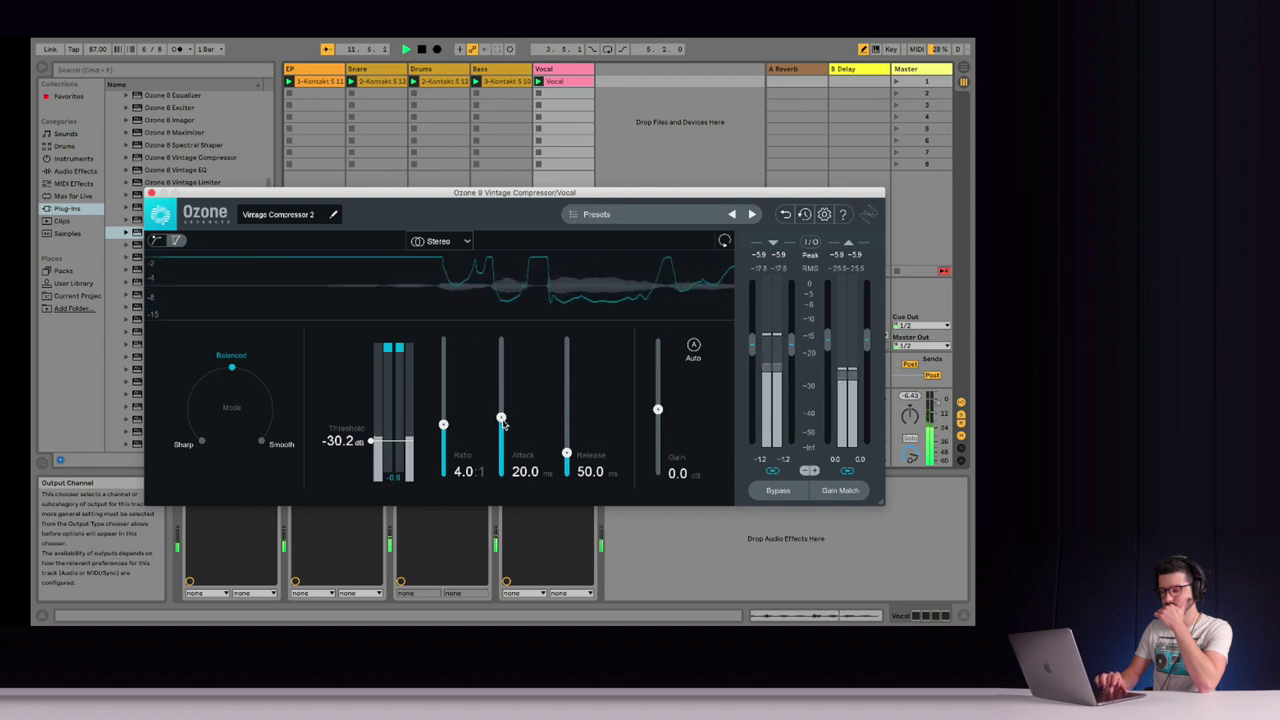
Set attack to 15.1 ms, sweep release between 30 and 150 ms, settle at 89.4 ms, then stop
{"action": "left_click_drag", "start_coordinate": [503, 424], "coordinate": [567, 340]}
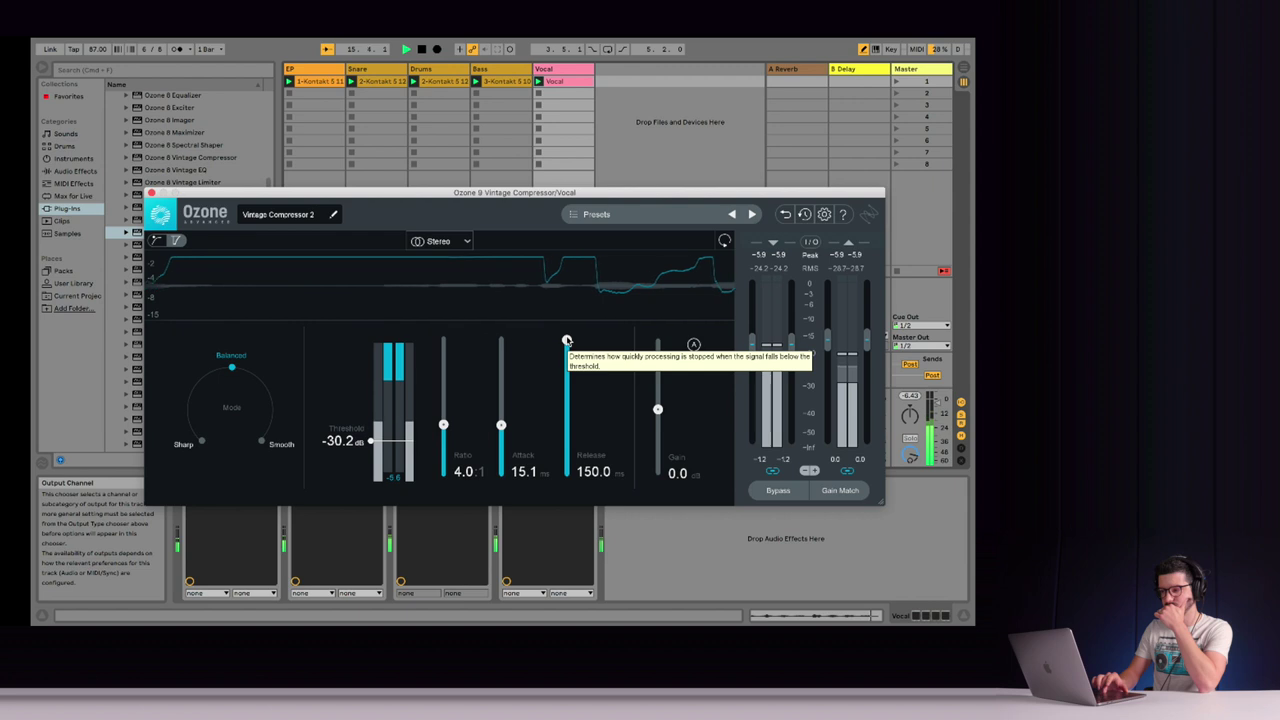
{"action": "left_click_drag", "start_coordinate": [566, 341], "coordinate": [566, 476]}
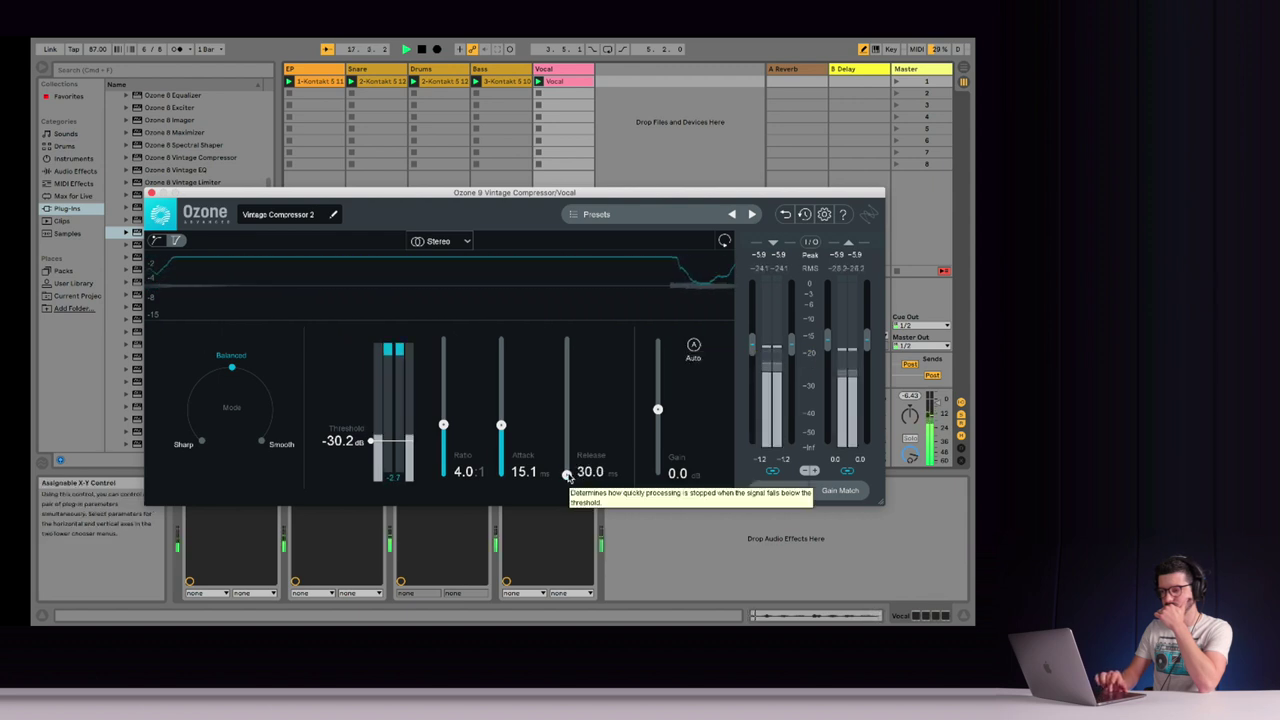
{"action": "left_click_drag", "start_coordinate": [567, 476], "coordinate": [567, 392]}
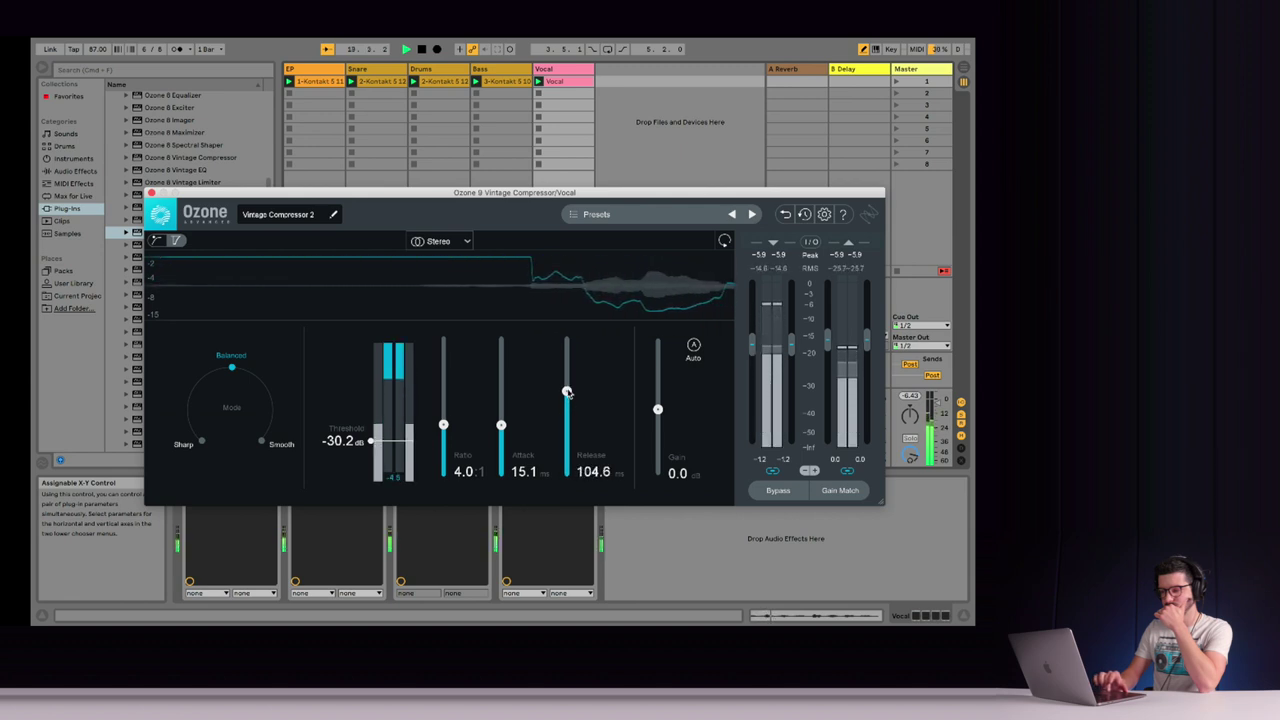
{"action": "left_click_drag", "start_coordinate": [567, 392], "coordinate": [567, 341]}
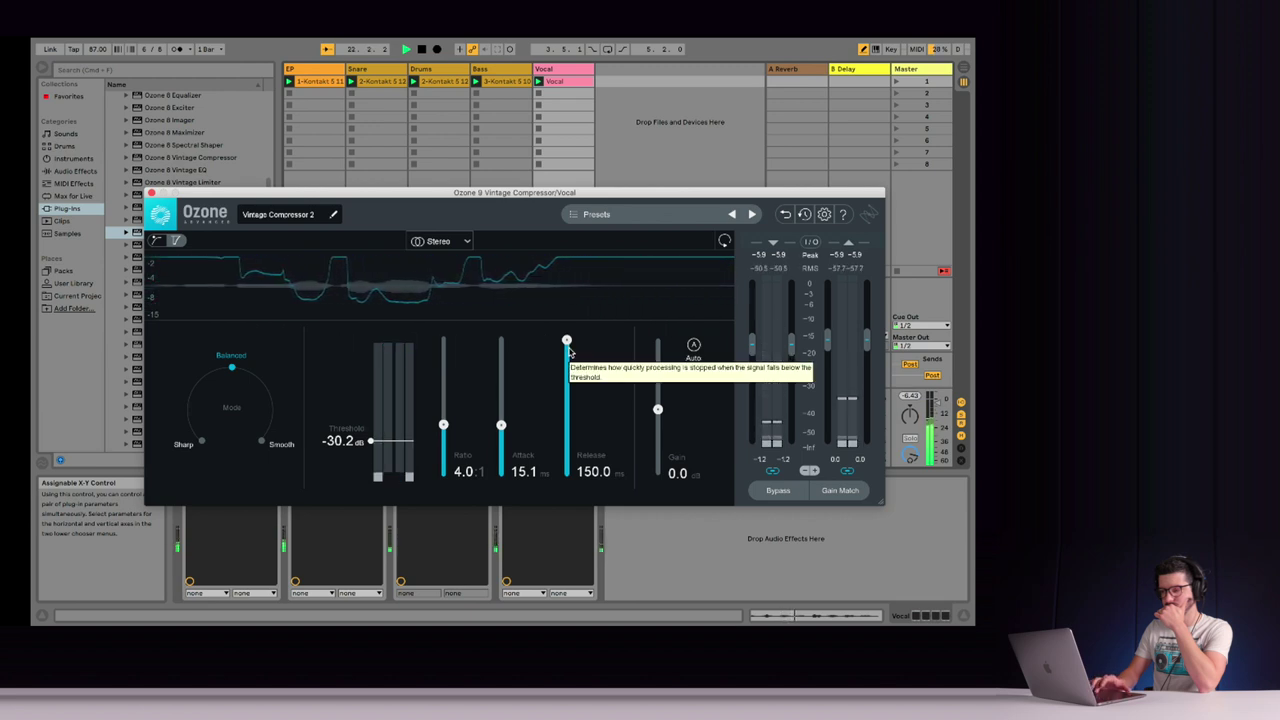
{"action": "left_click_drag", "start_coordinate": [567, 343], "coordinate": [567, 407]}
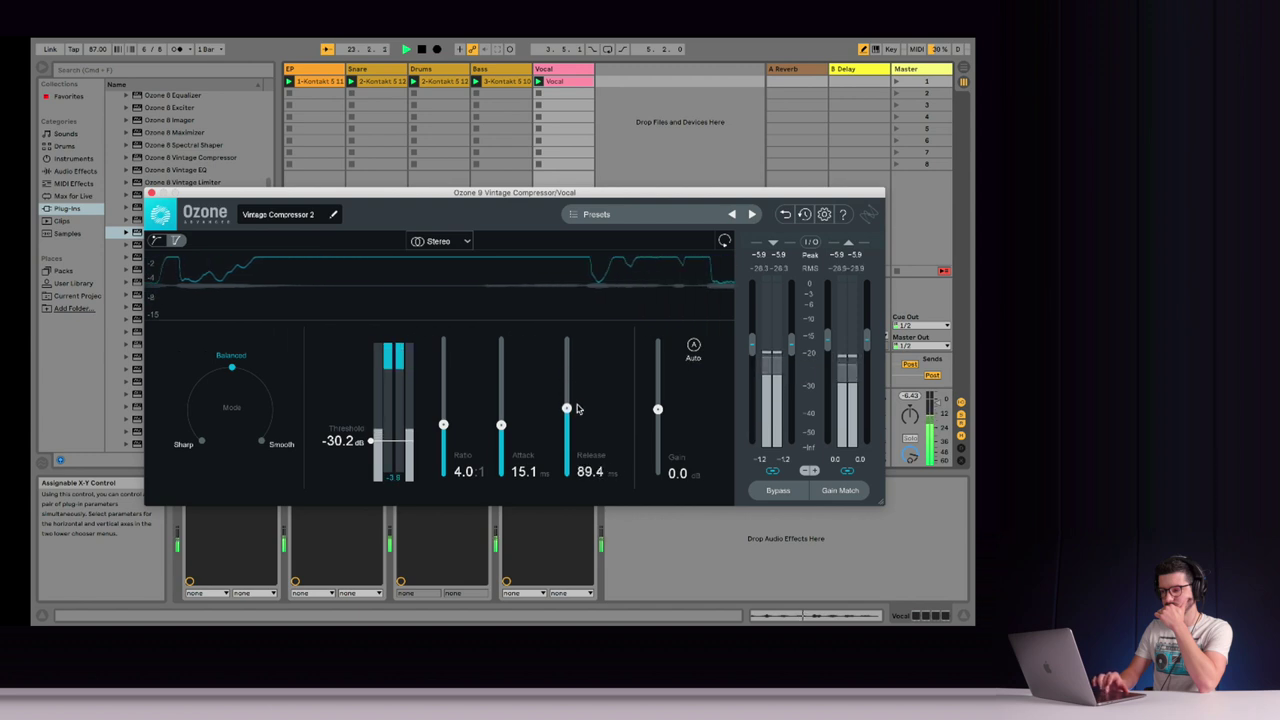
{"action": "key", "text": "space"}
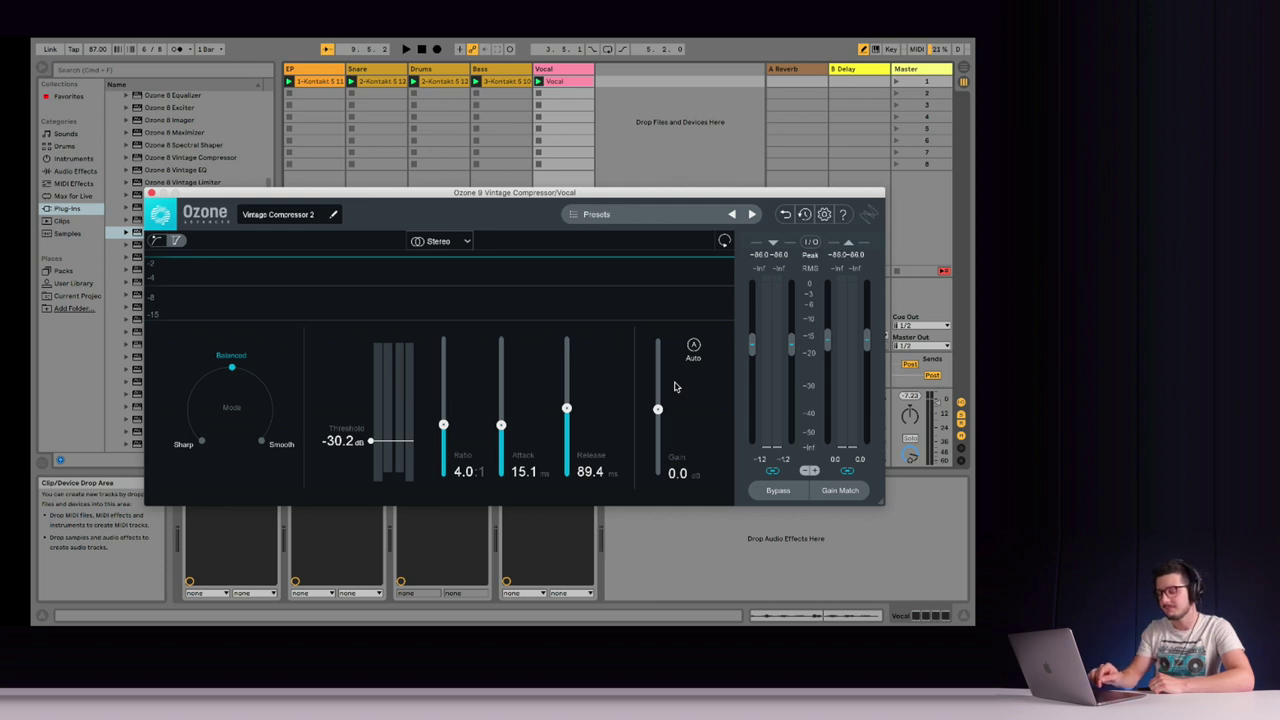
While the vocal plays, boost the makeup gain and then bring it back to 13.1 dB
{"action": "key", "text": "space"}
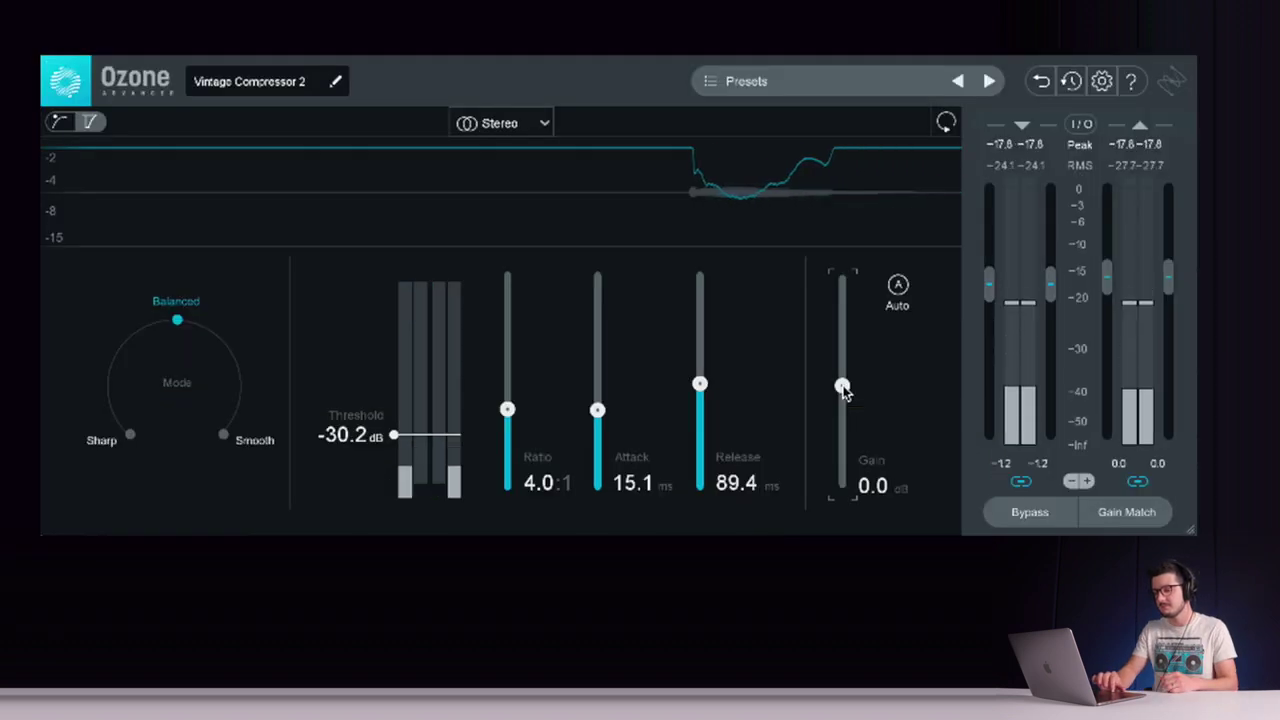
{"action": "left_click_drag", "start_coordinate": [843, 390], "coordinate": [845, 327]}
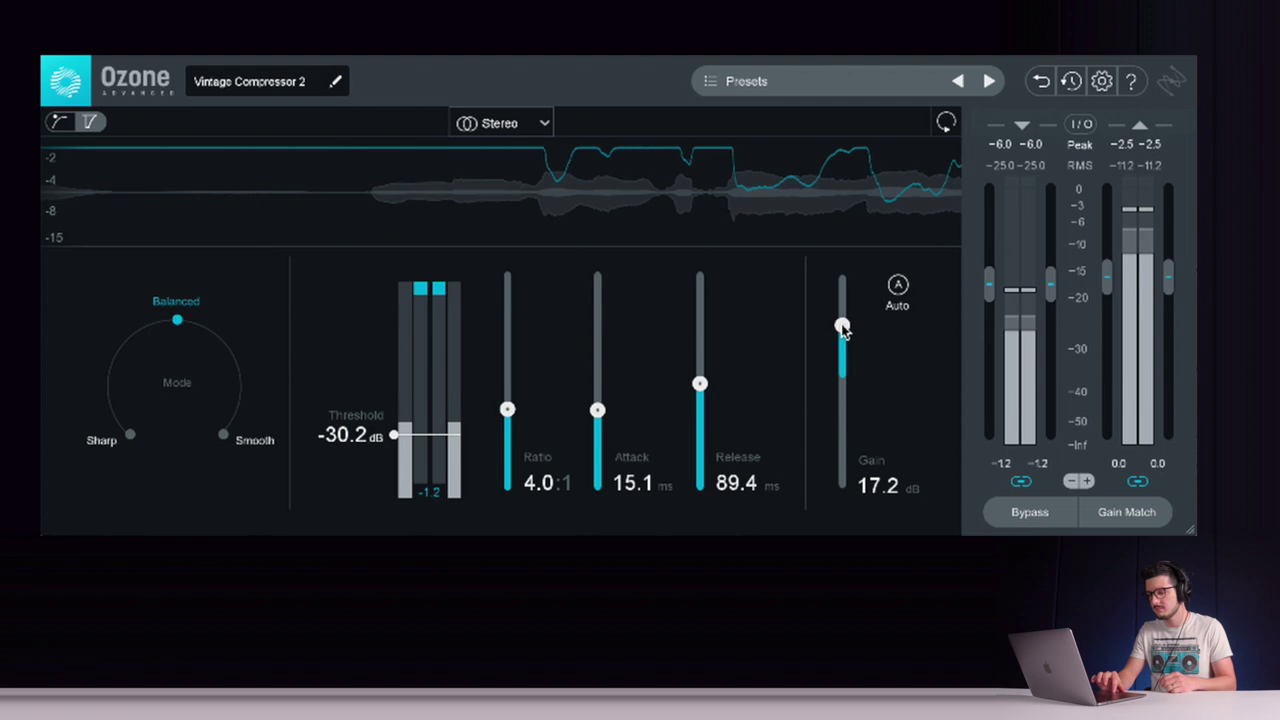
{"action": "left_click_drag", "start_coordinate": [843, 328], "coordinate": [843, 341]}
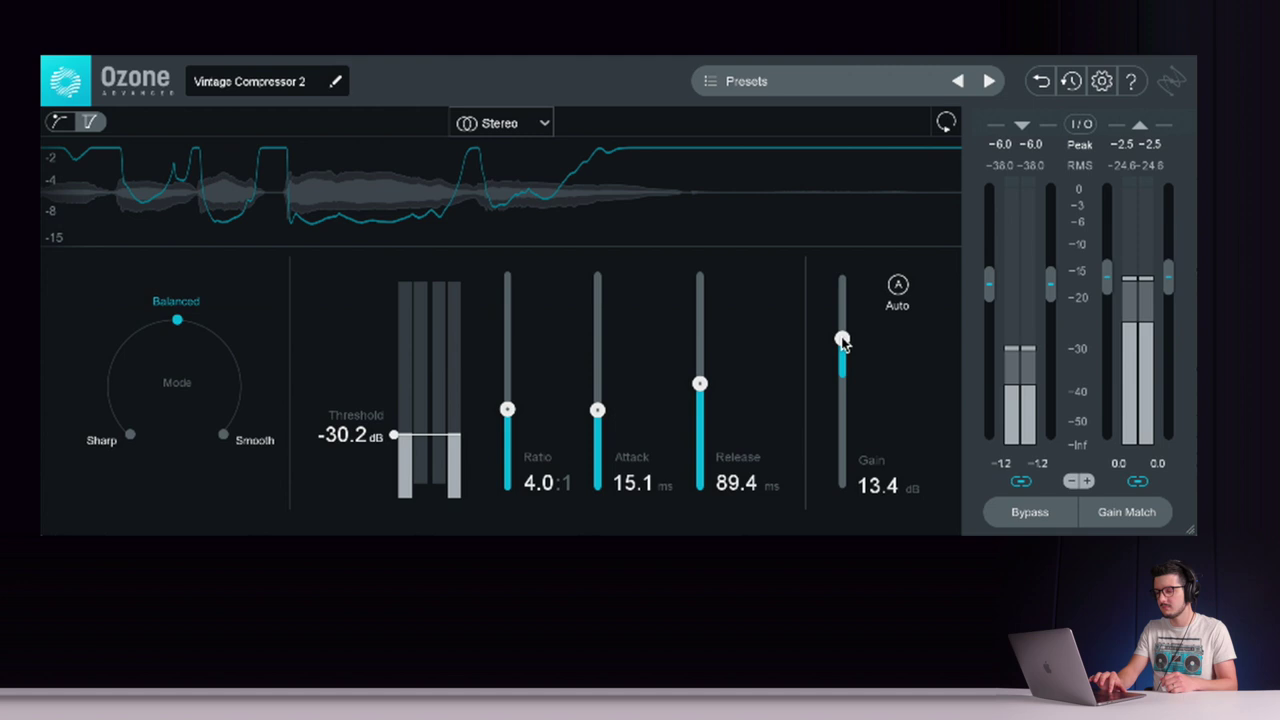
{"action": "left_click_drag", "start_coordinate": [843, 342], "coordinate": [843, 344]}
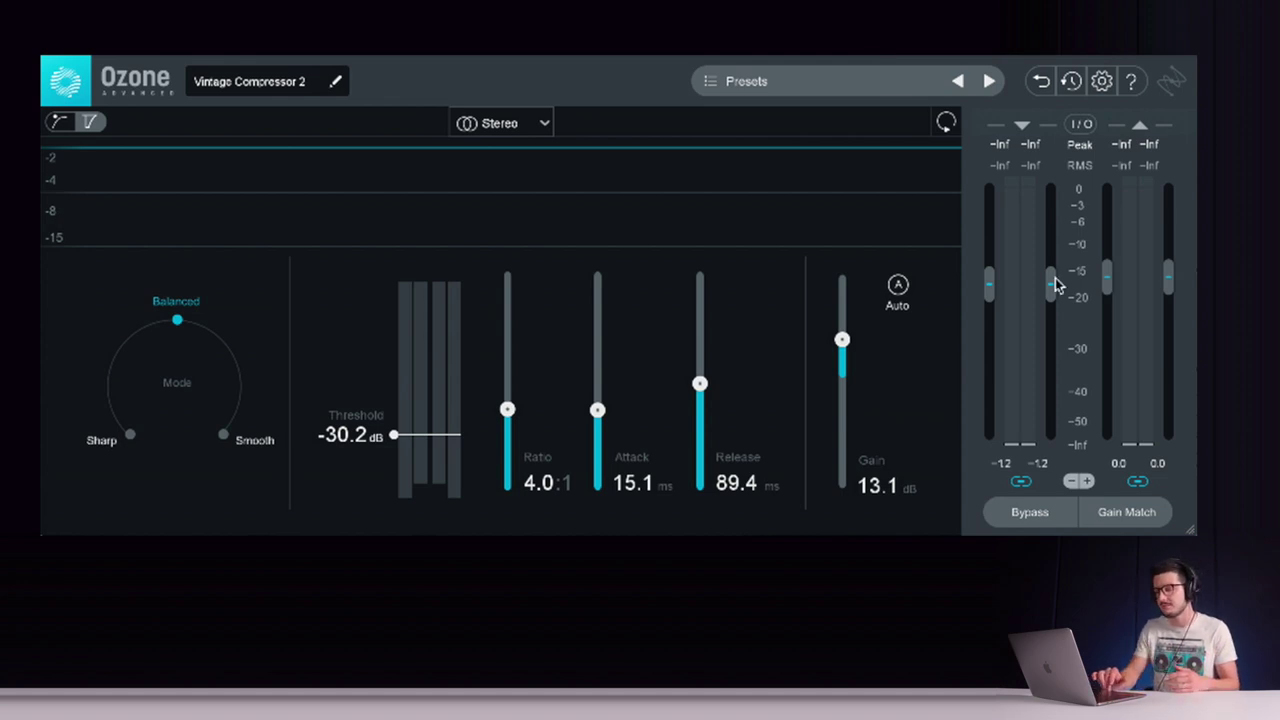
{"action": "left_click", "coordinate": [1036, 515]}
{"action": "key", "text": "space"}
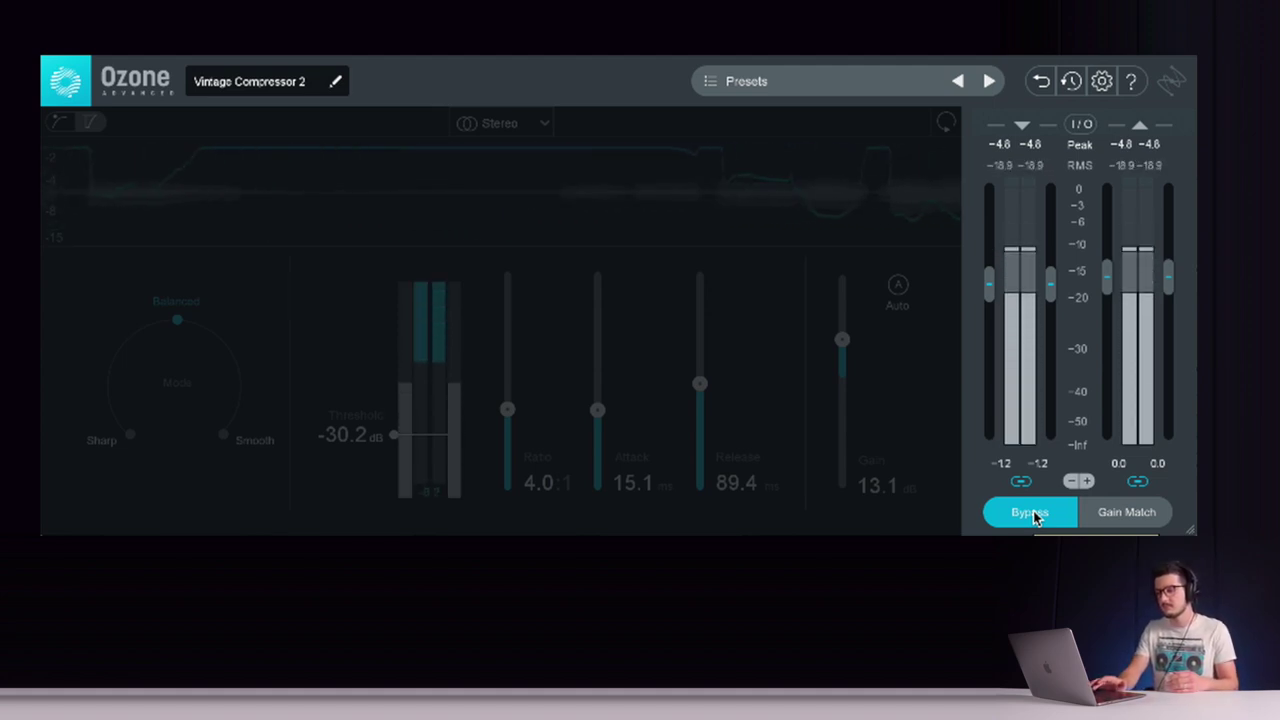
{"action": "key", "text": "space"}
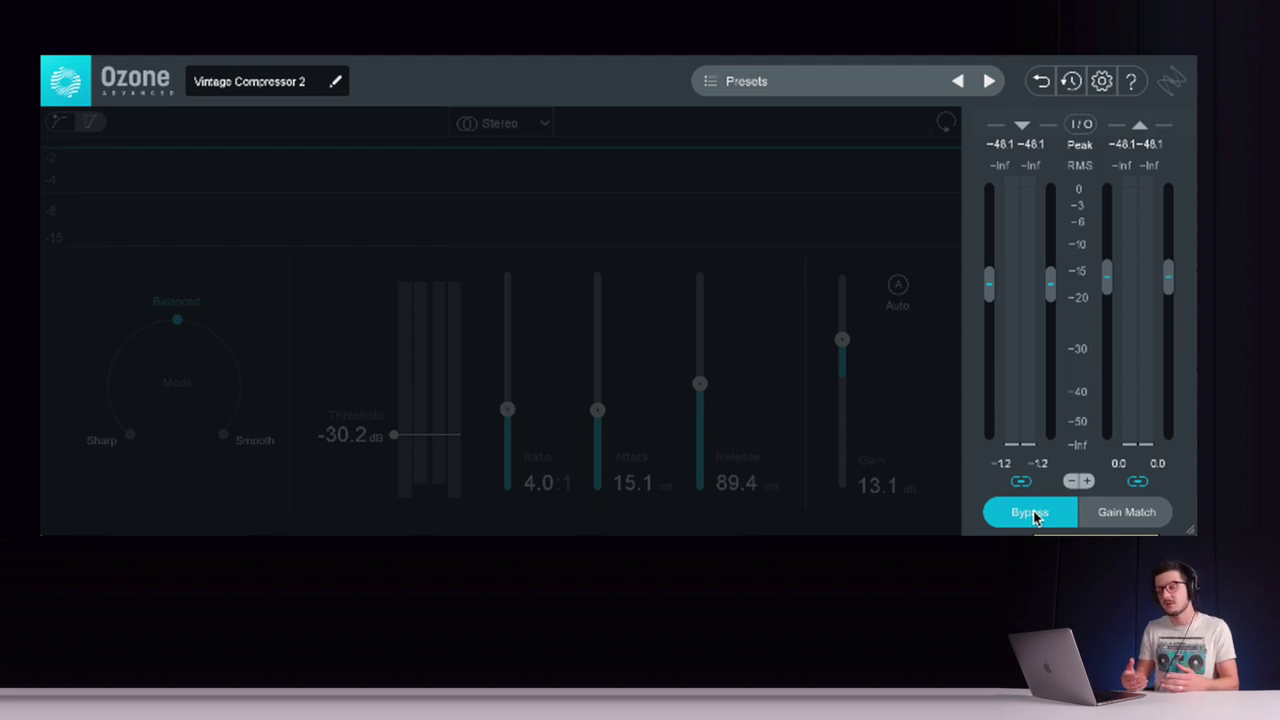
{"action": "left_click", "coordinate": [1033, 513]}
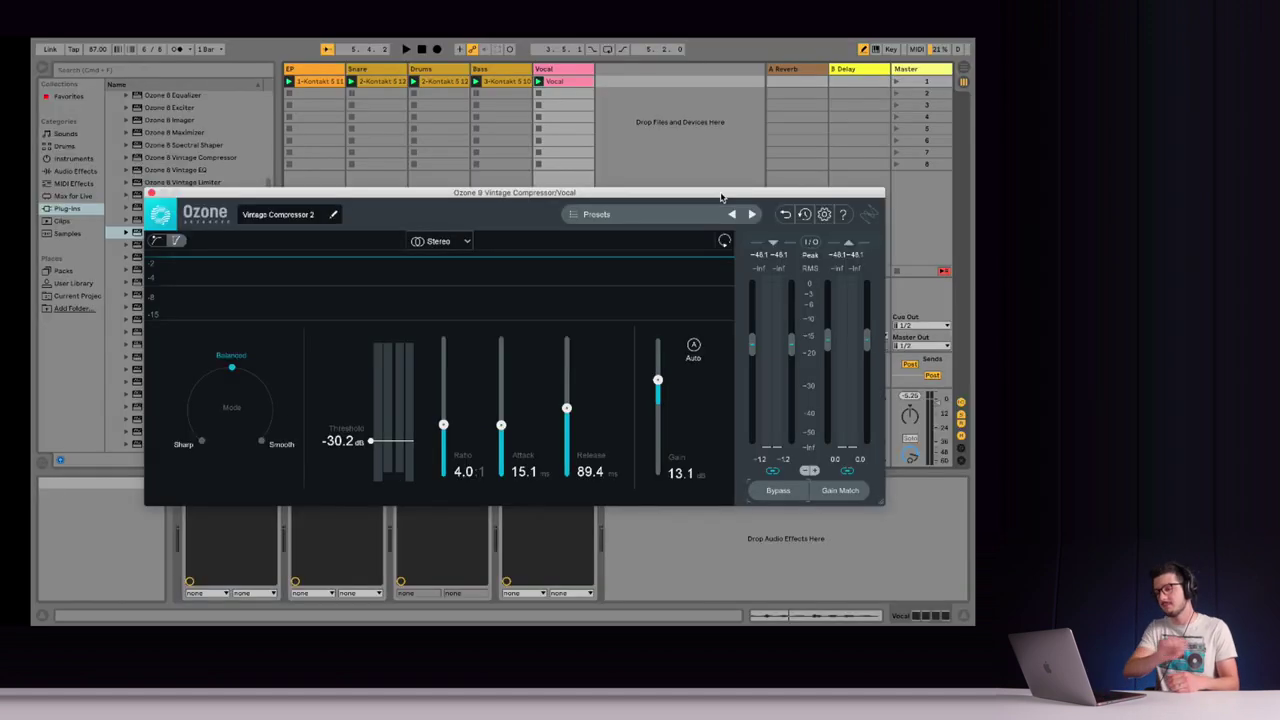
Start playback so the vocal runs through the compressor with gain reduction showing
{"action": "key", "text": "space"}
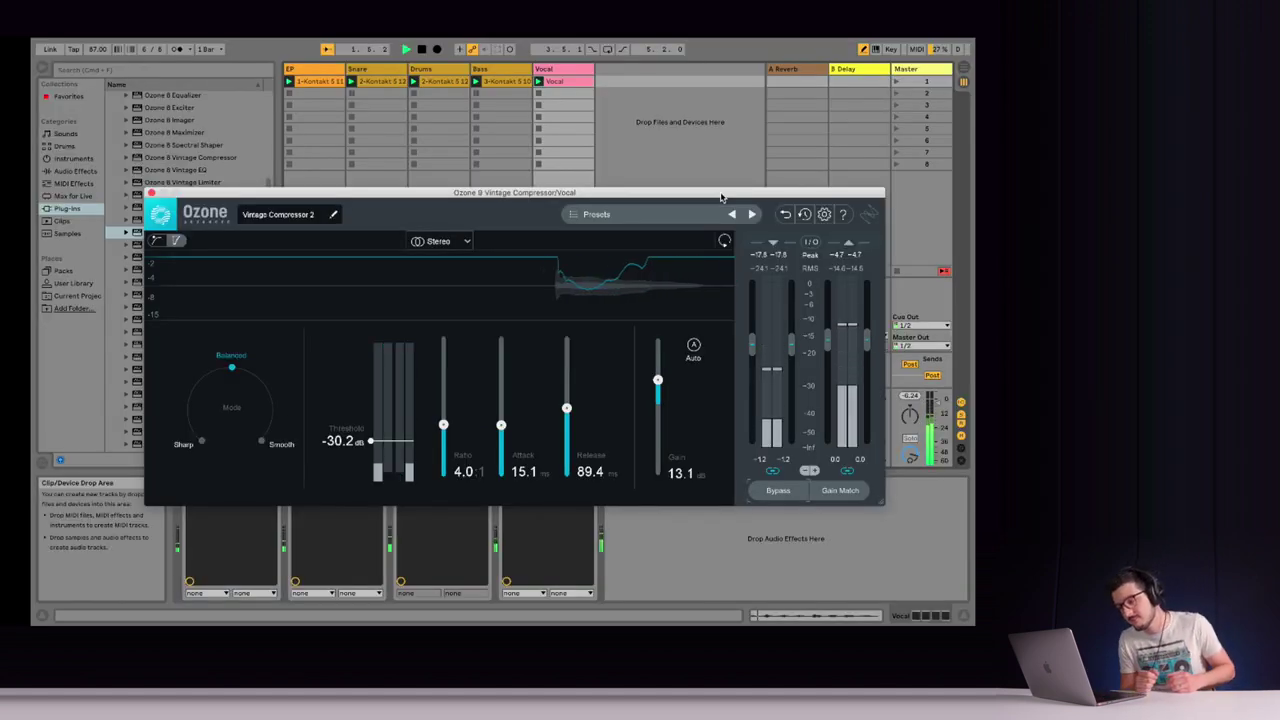